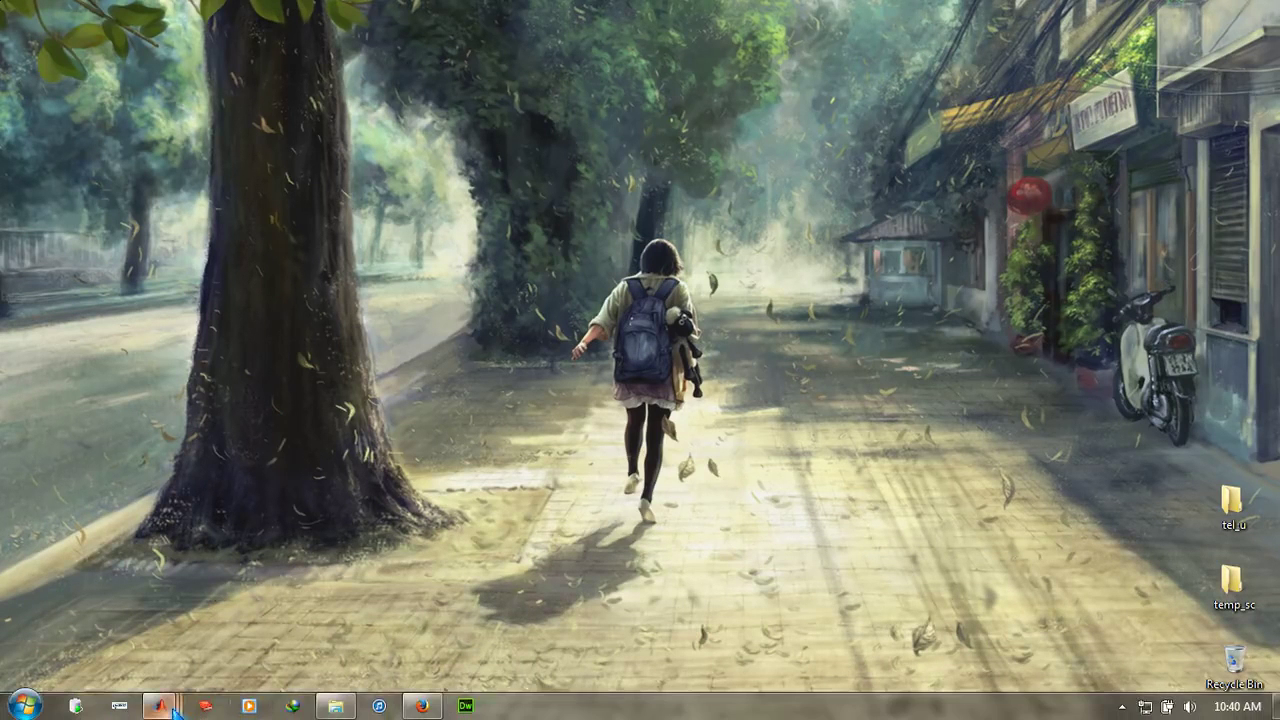
# Switch to MATLAB and bring up its main window and the Command Window.
pyautogui.moveTo(183, 690)
pyautogui.click(122, 630)
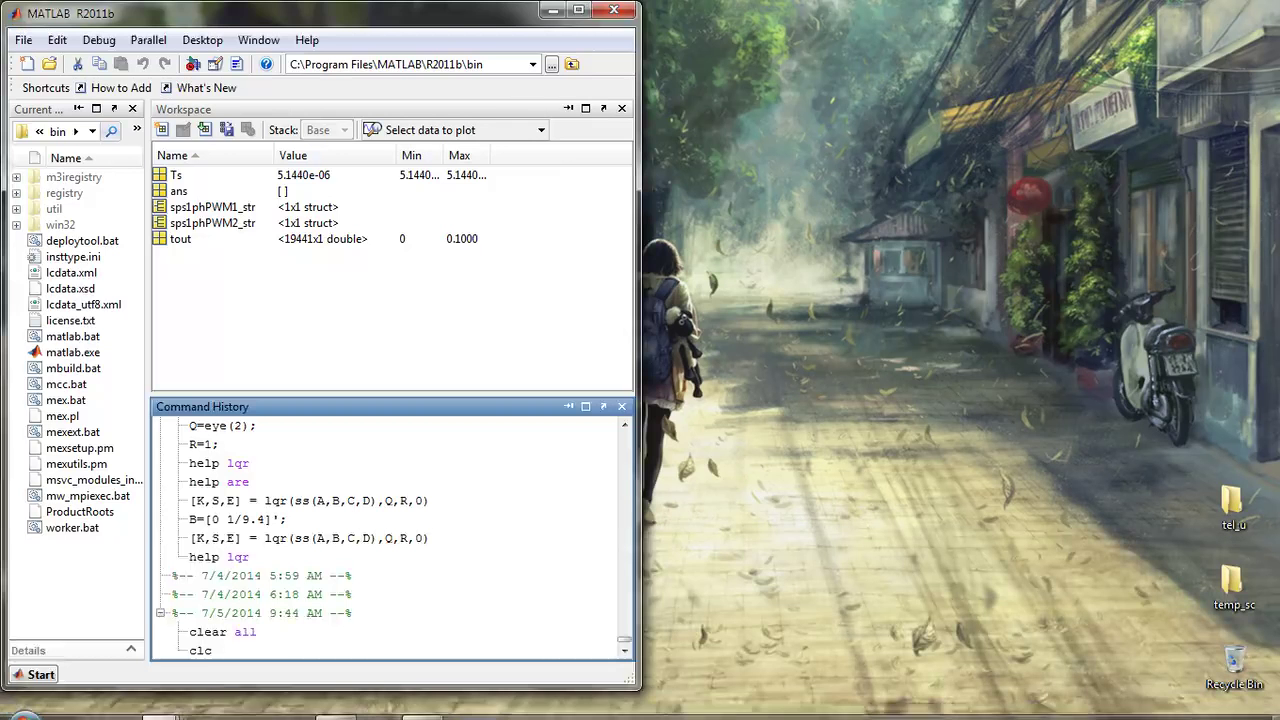
pyautogui.moveTo(163, 706)
pyautogui.click(290, 635)
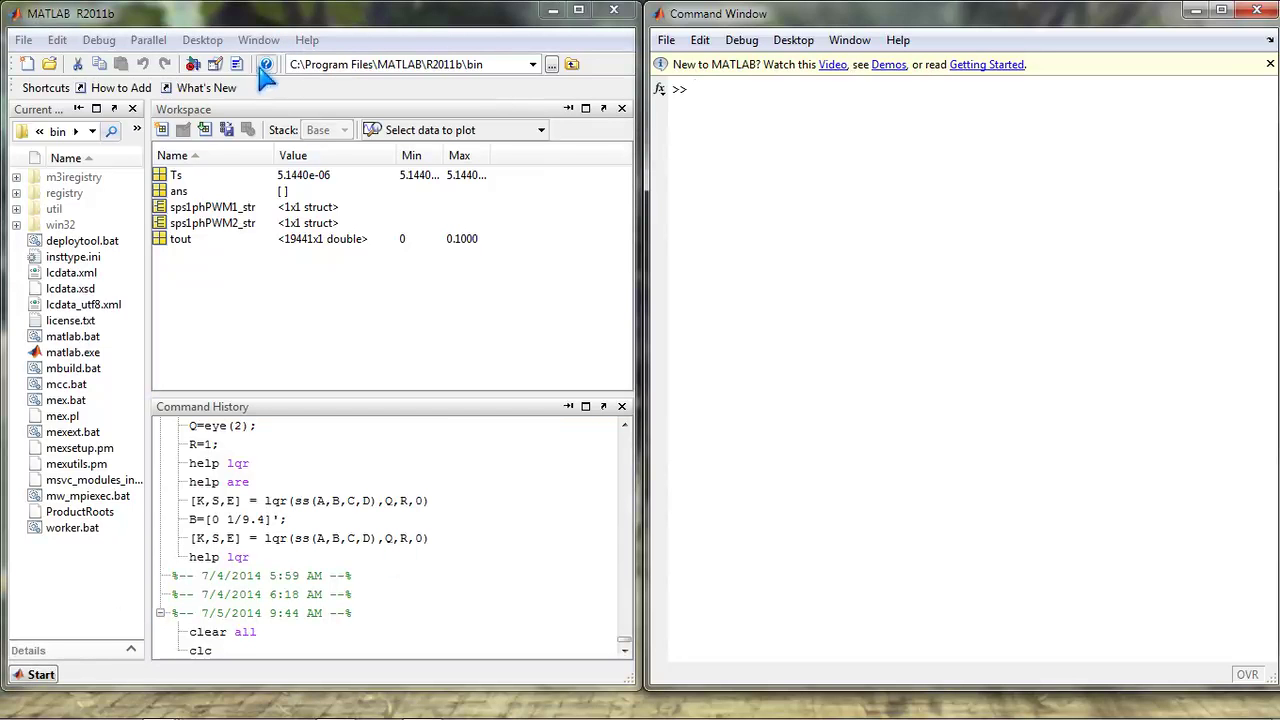
# Search the MATLAB Help for "inverter" and open the Single-Phase PWM Inverter demo page.
pyautogui.click(266, 68)
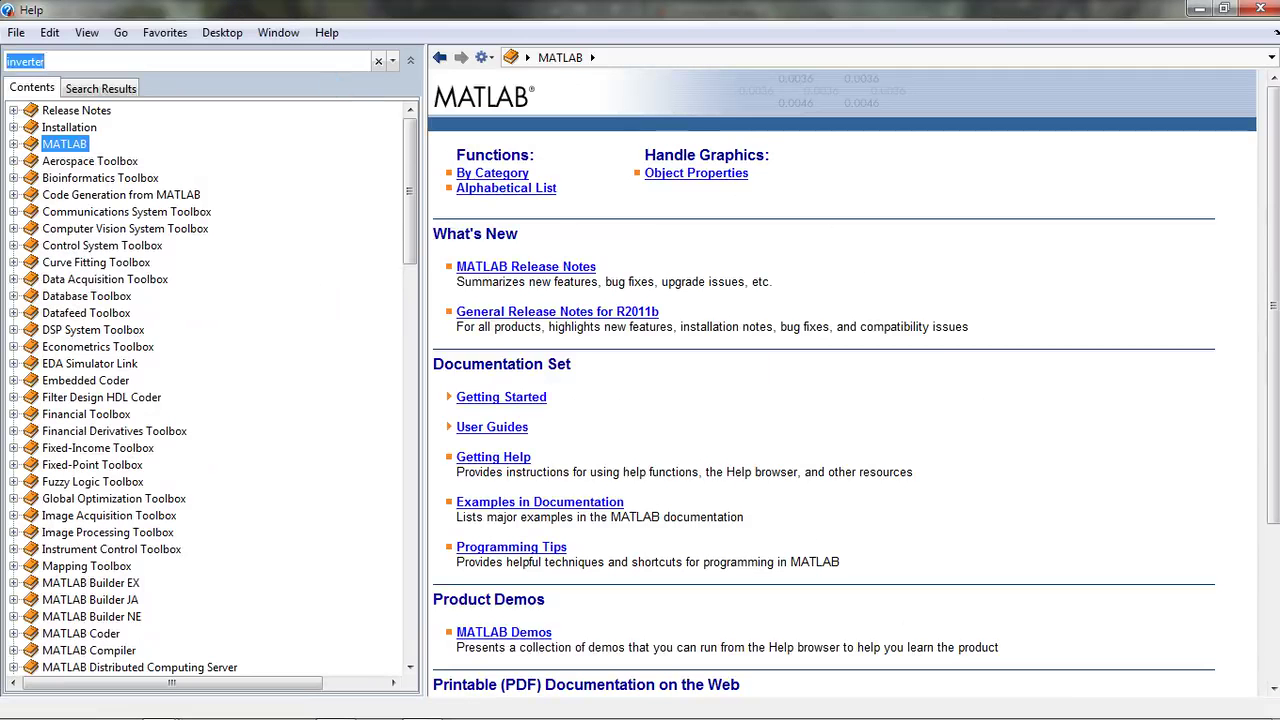
pyautogui.doubleClick(12, 62)
pyautogui.press('BackSpace')
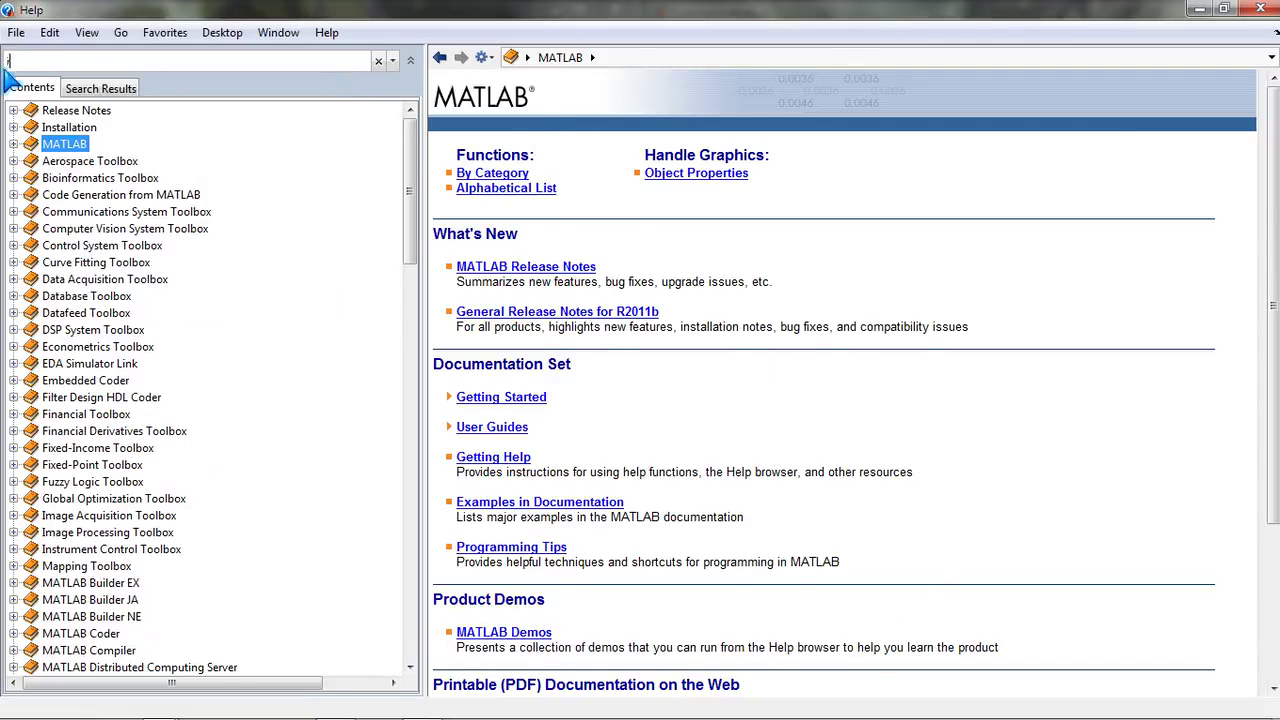
pyautogui.write('inverter')
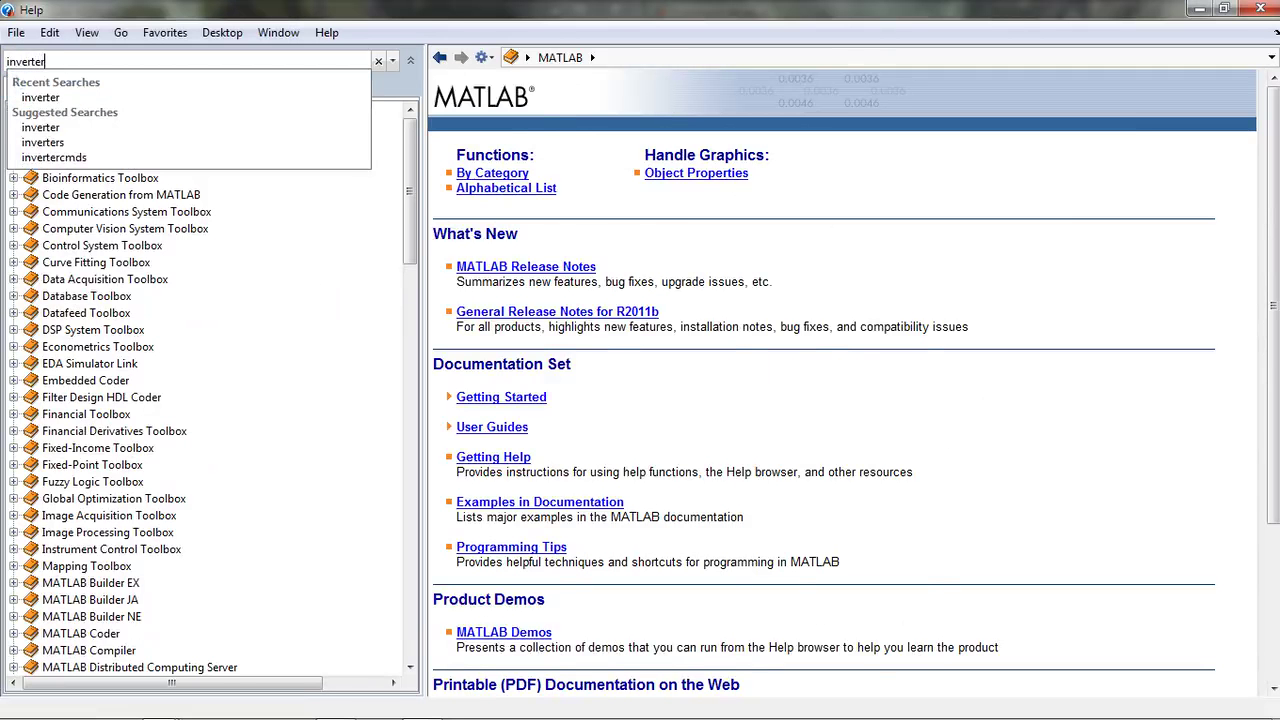
pyautogui.press('Return')
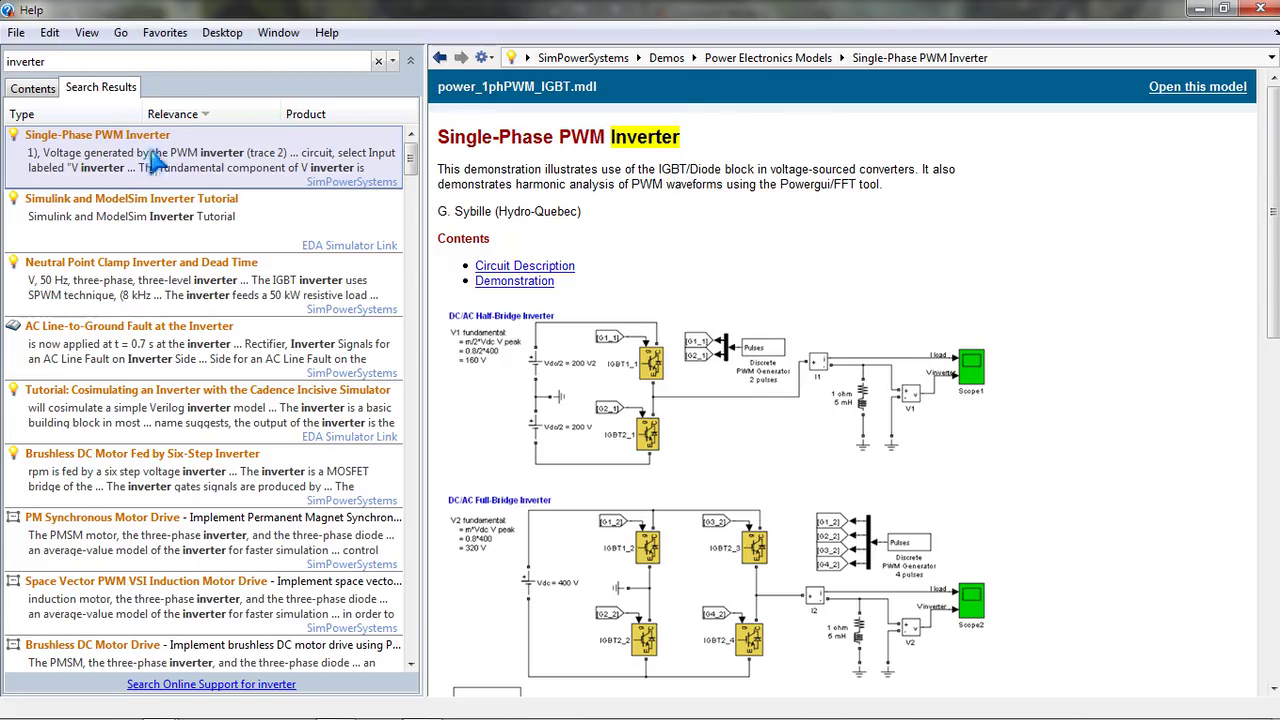
# Review the half-bridge and full-bridge circuit diagrams on the Single-Phase PWM Inverter page and open the model power_1phPWM_IGBT.
pyautogui.scroll(-6, 886, 194)
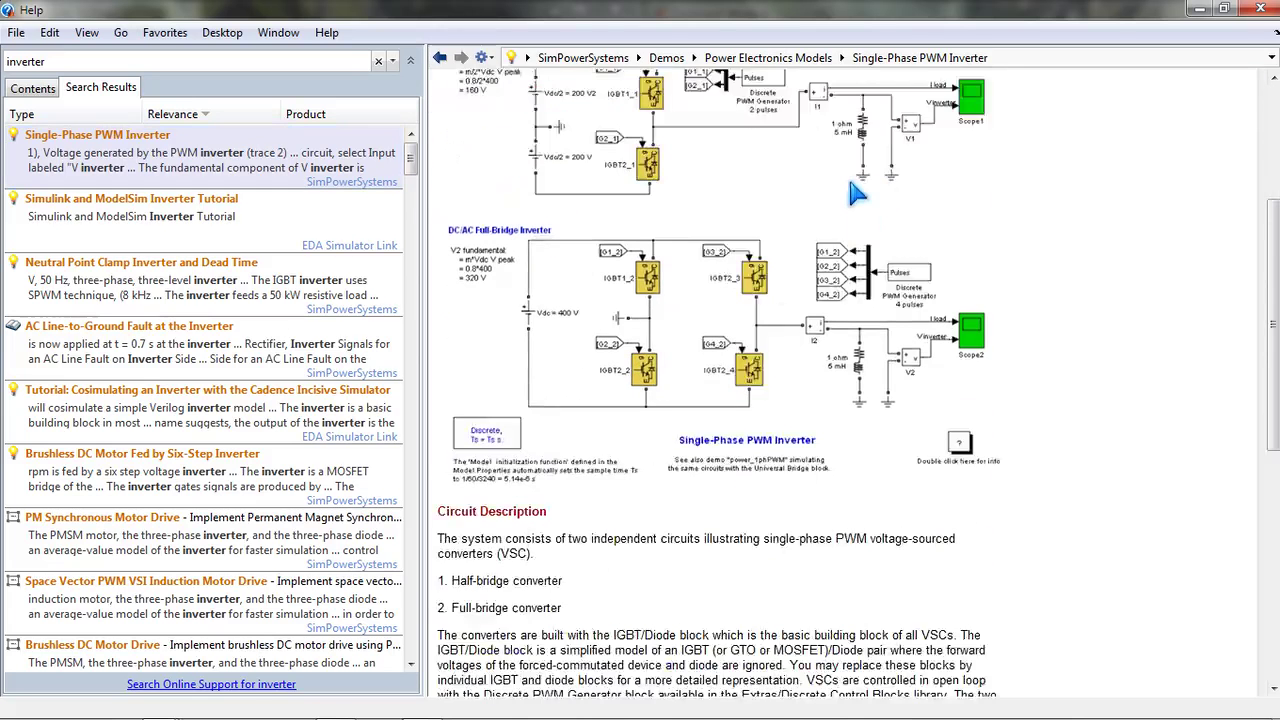
pyautogui.scroll(-2, 878, 240)
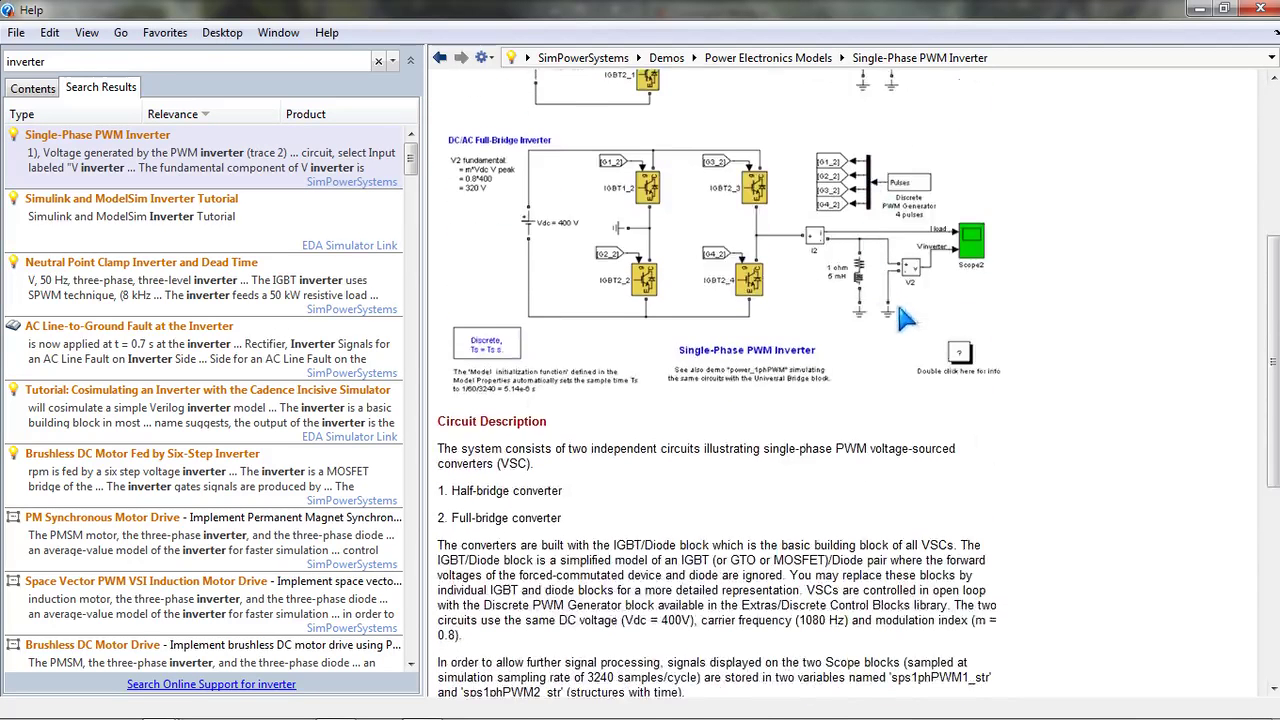
pyautogui.scroll(2, 900, 310)
pyautogui.scroll(1, 906, 322)
pyautogui.scroll(-1, 905, 305)
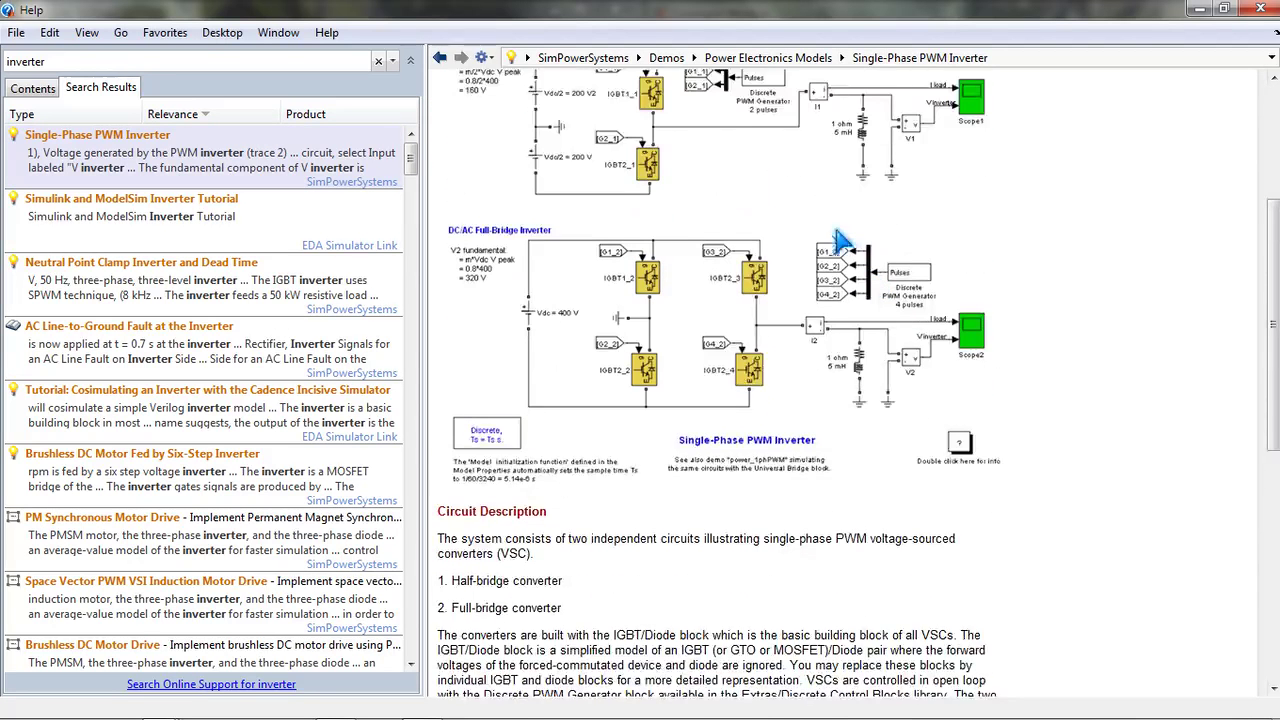
pyautogui.scroll(2, 900, 268)
pyautogui.scroll(-4, 895, 275)
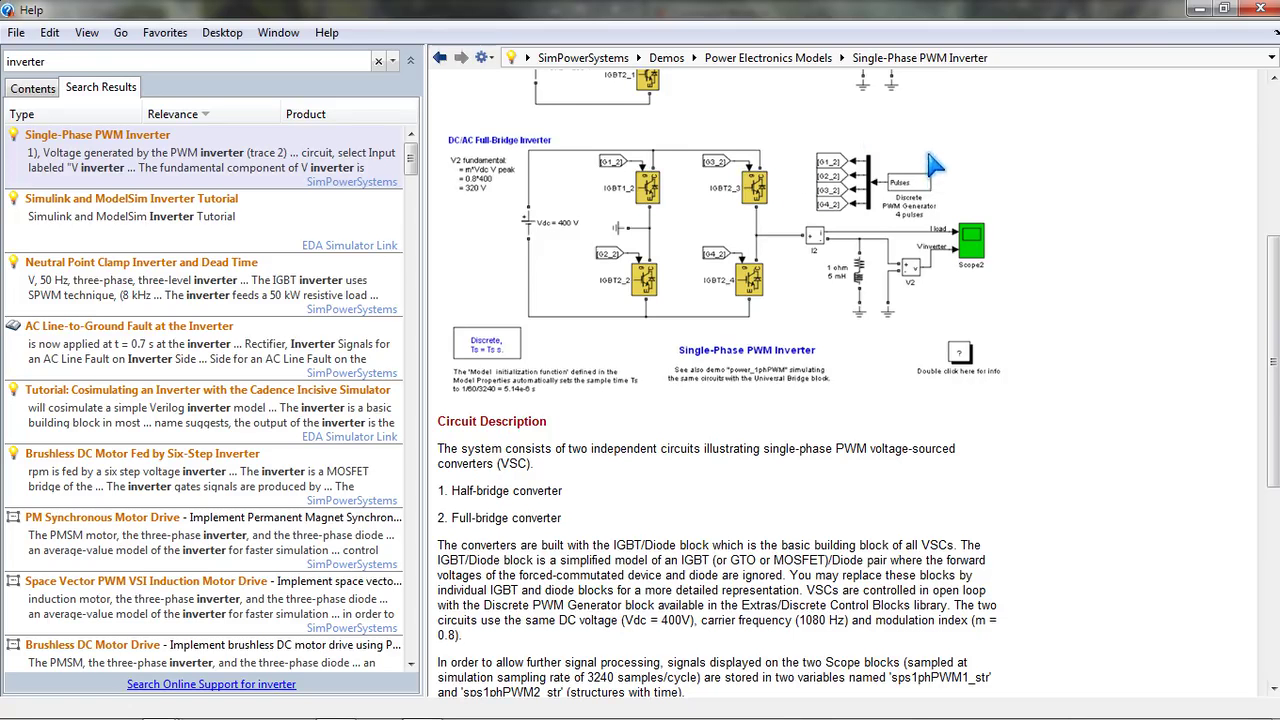
pyautogui.scroll(3, 905, 208)
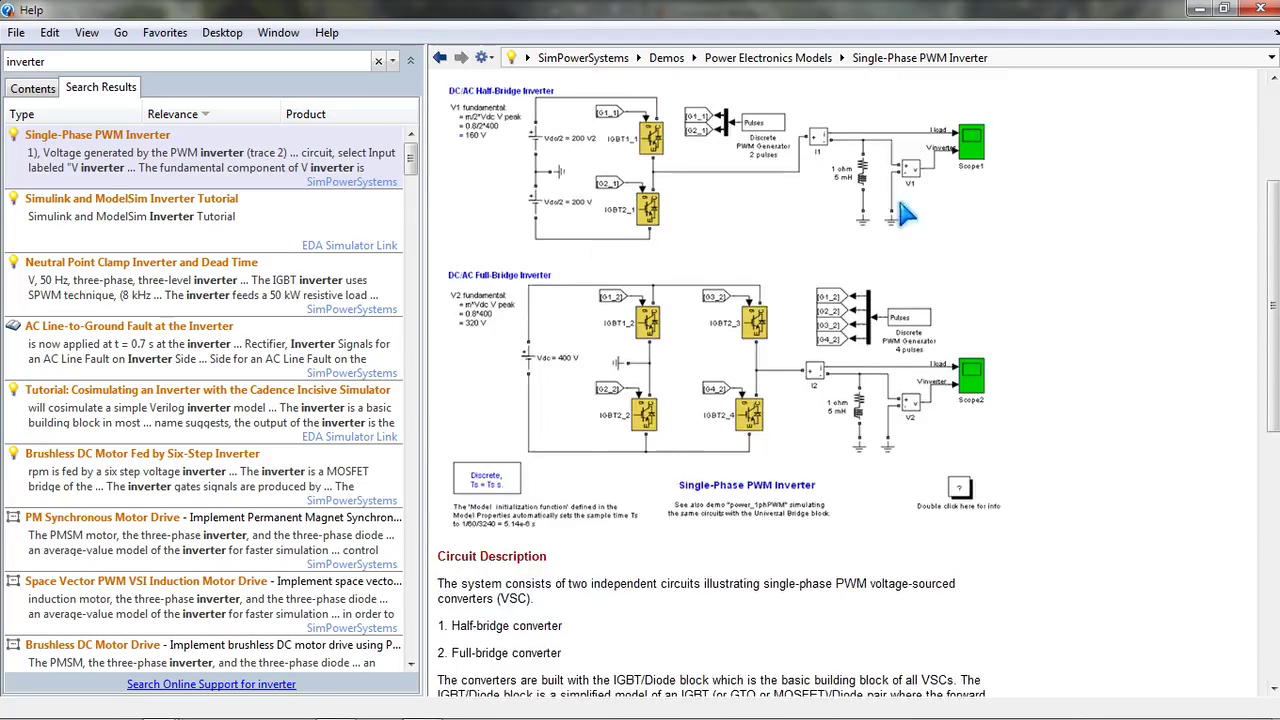
pyautogui.scroll(1, 815, 212)
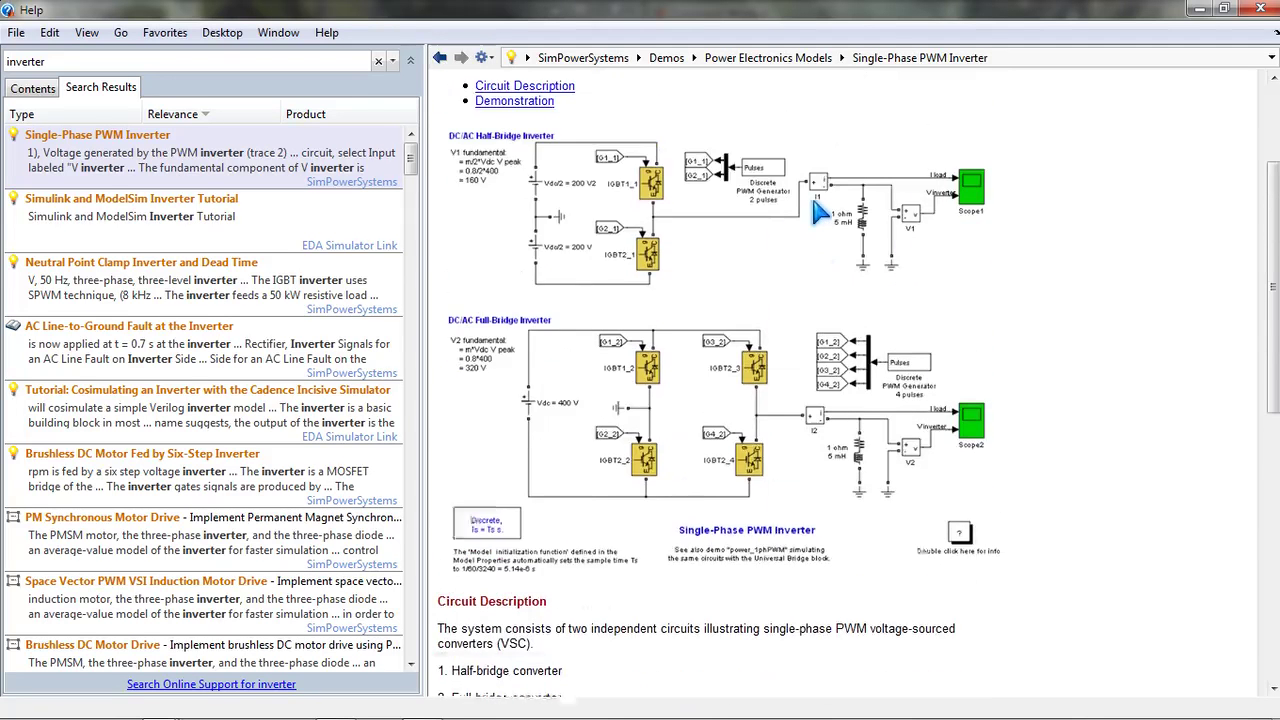
pyautogui.scroll(1, 815, 212)
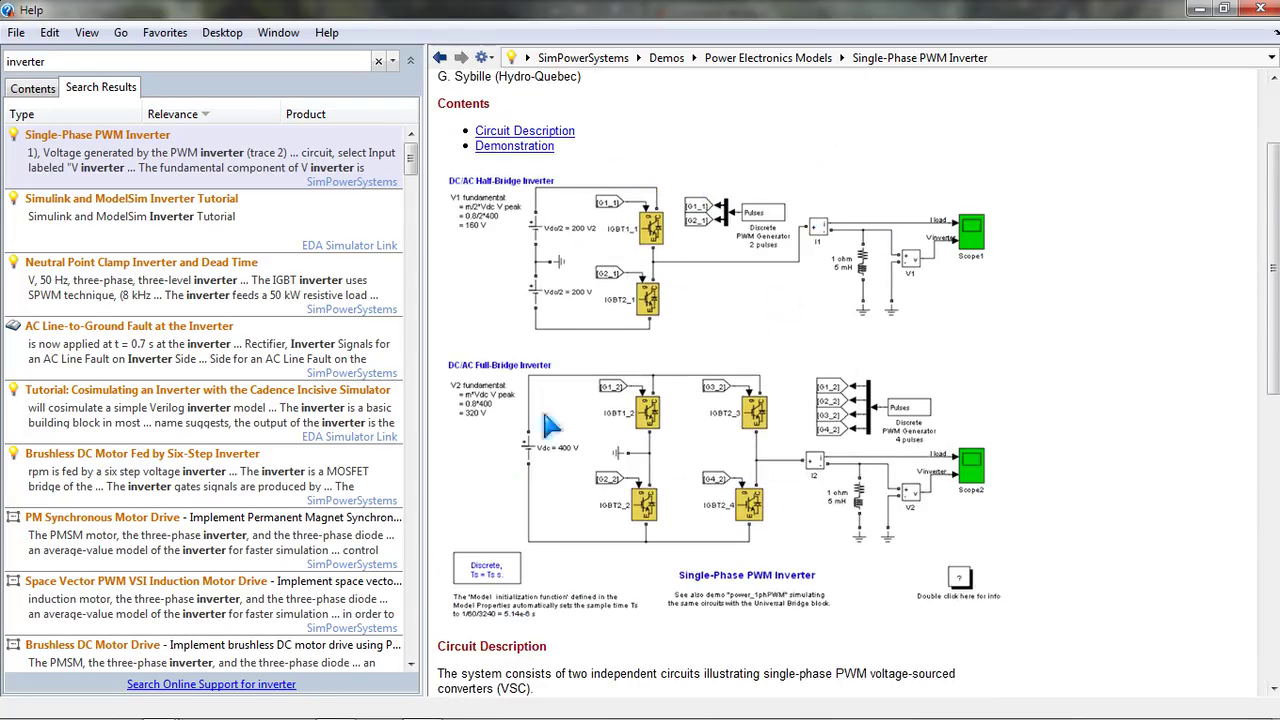
pyautogui.scroll(-2, 851, 412)
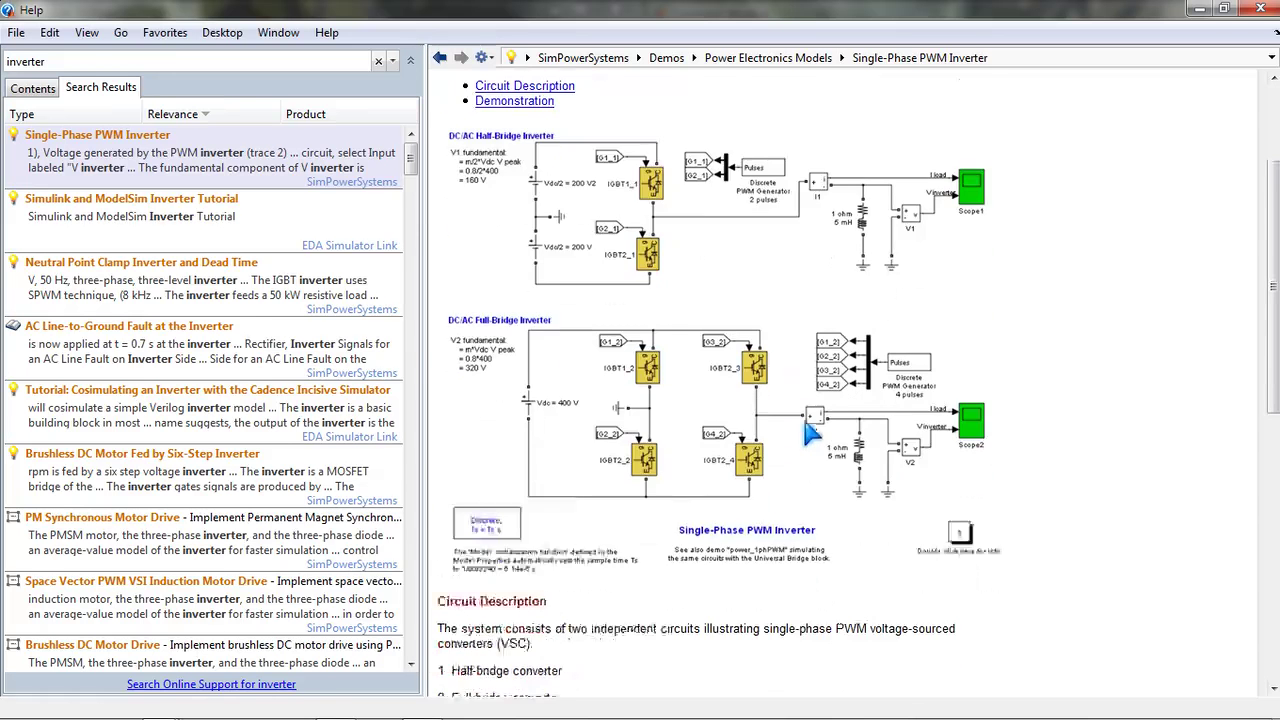
pyautogui.scroll(5, 975, 372)
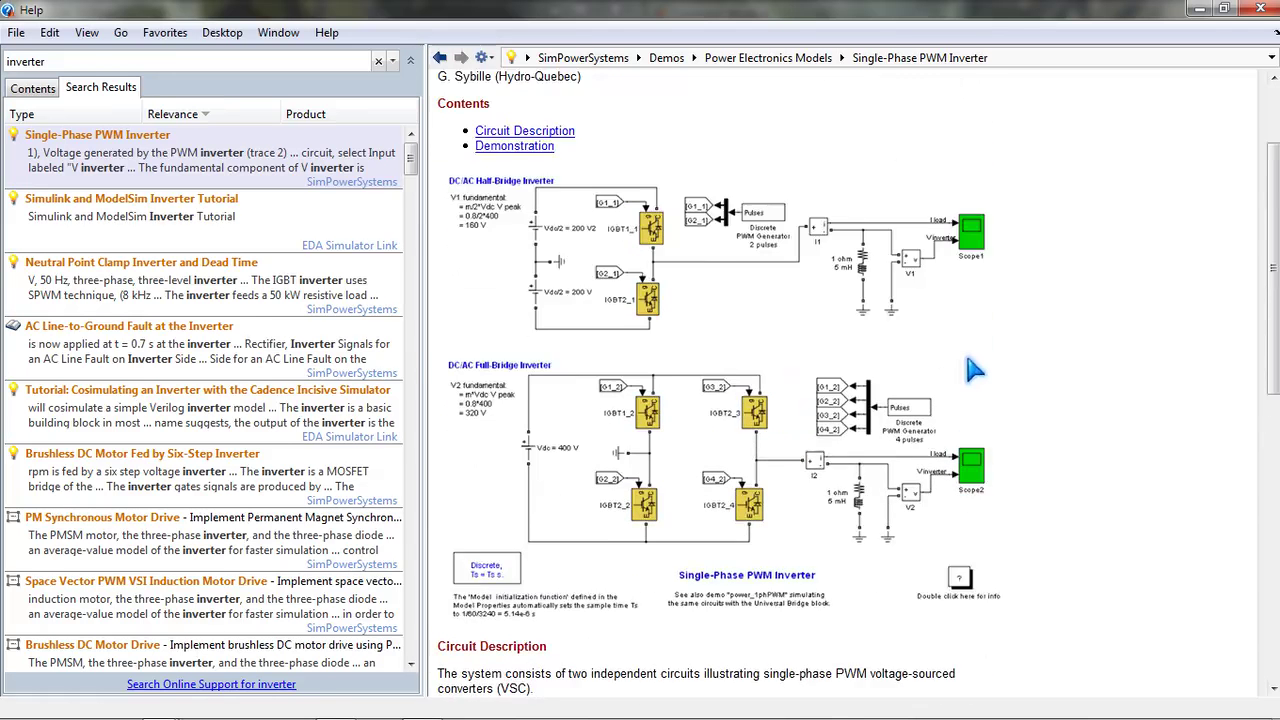
pyautogui.click(1196, 88)
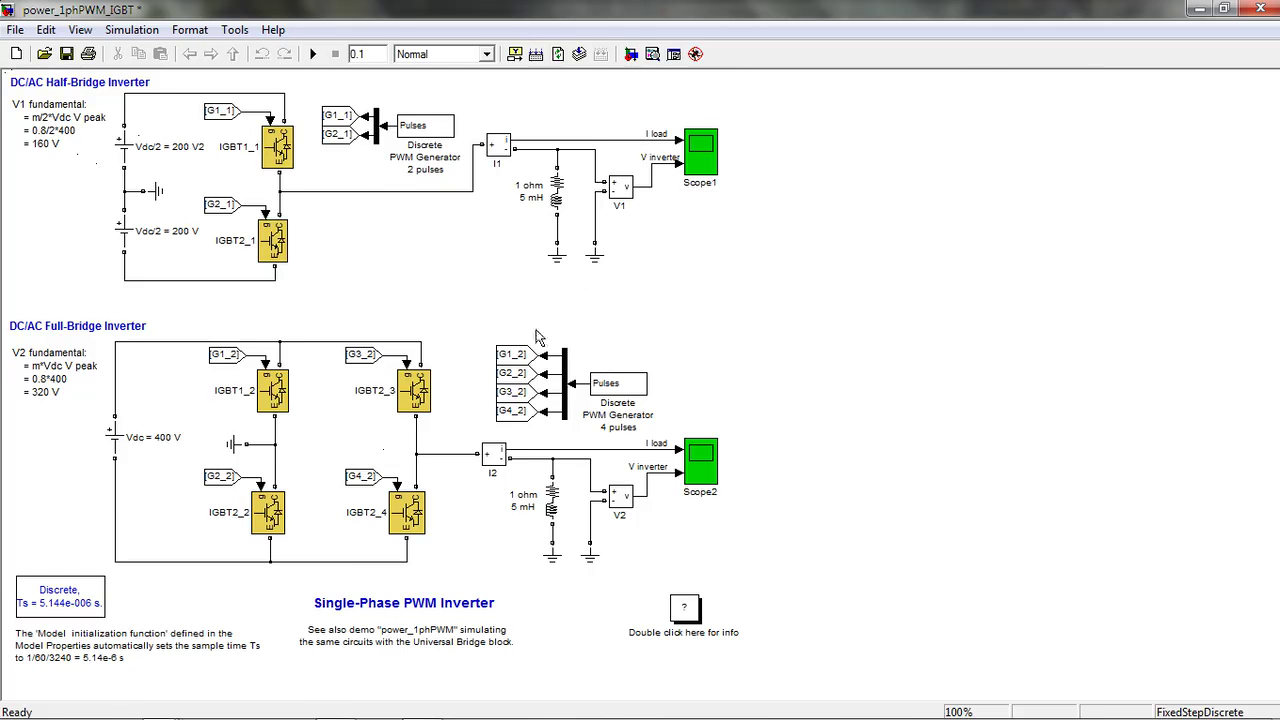
# Examine the parameters of the Discrete PWM Generator 4 pulses block and close its dialog without changes.
pyautogui.doubleClick(618, 386)
pyautogui.moveTo(738, 118); pyautogui.dragTo(991, 98)
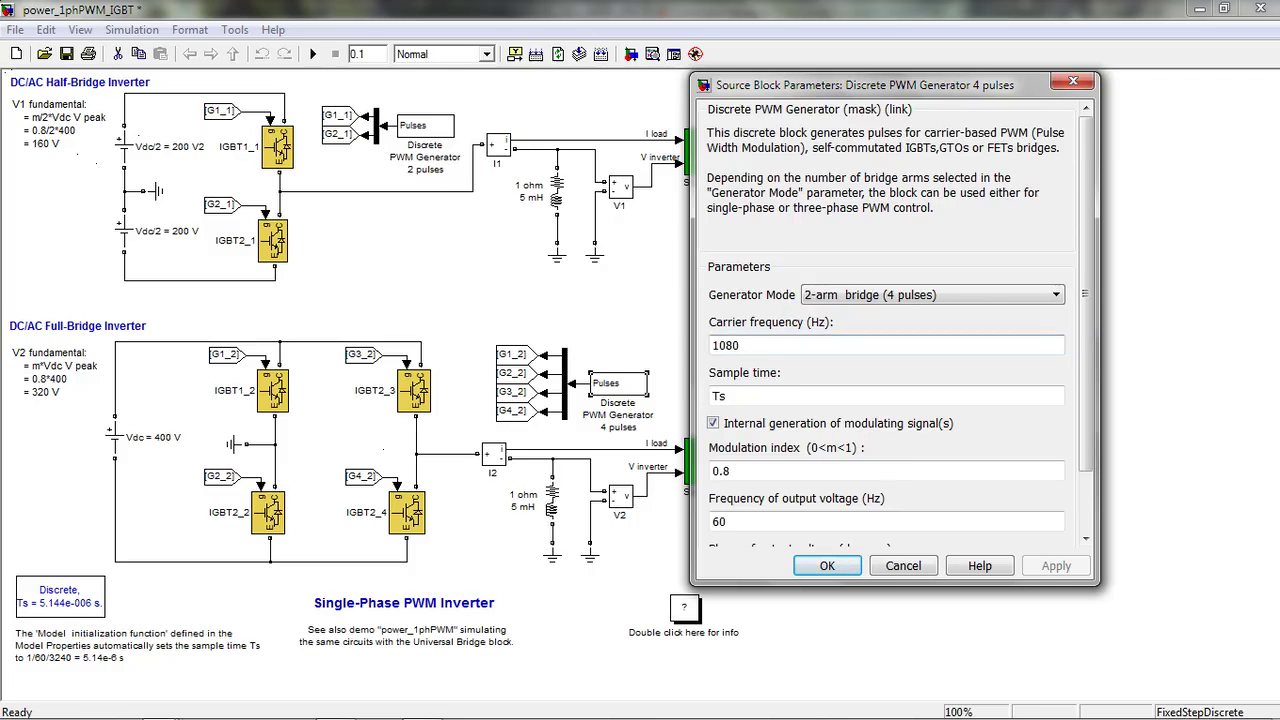
pyautogui.scroll(-1, 790, 397)
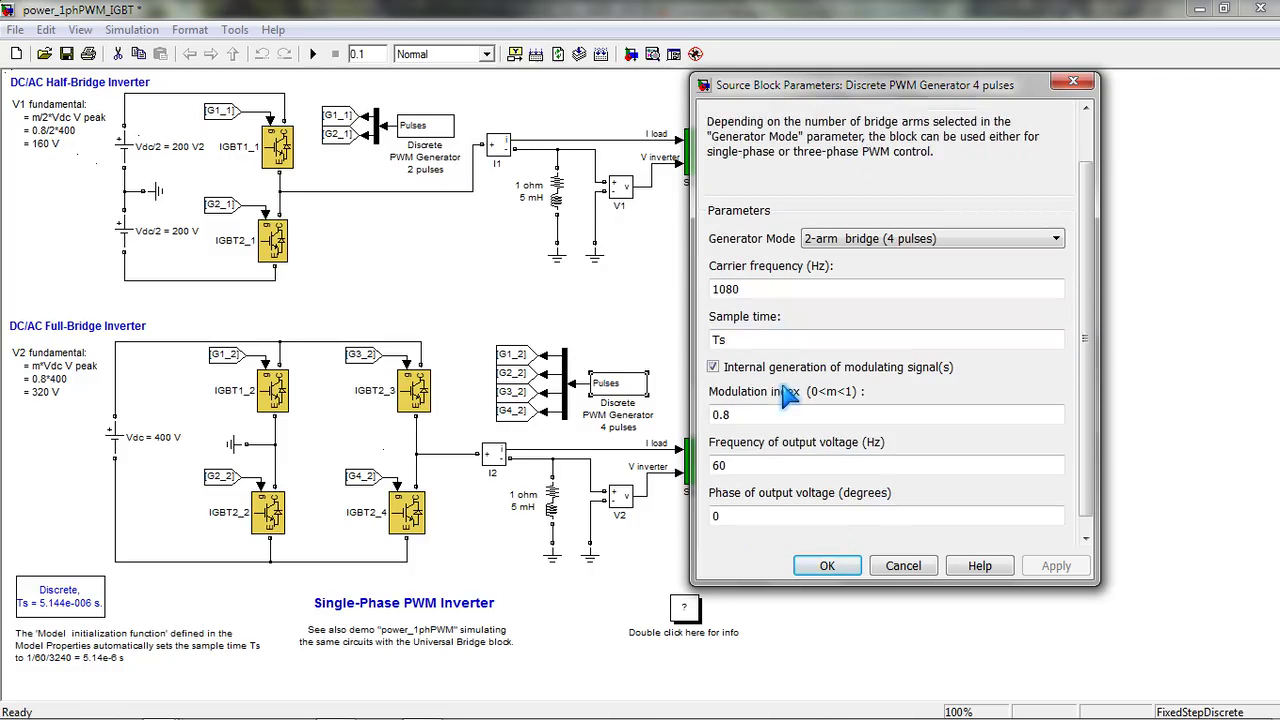
pyautogui.scroll(-1, 790, 397)
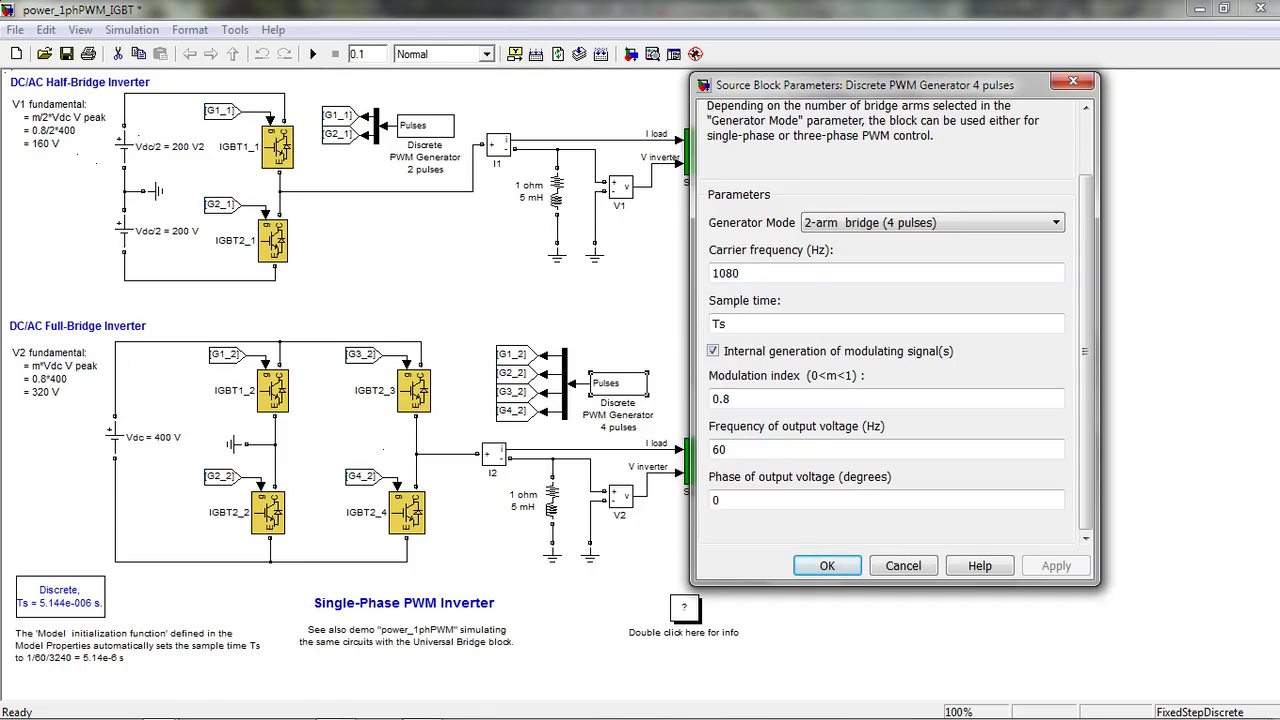
pyautogui.moveTo(840, 87); pyautogui.dragTo(947, 84)
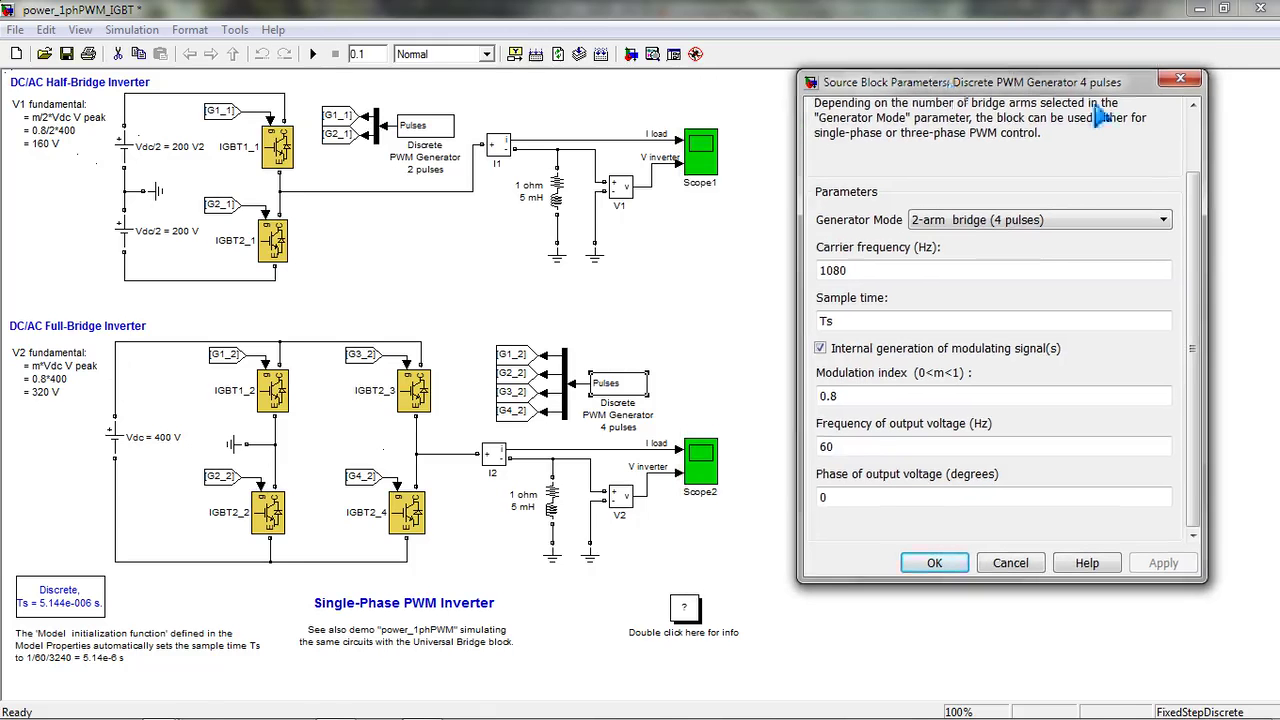
pyautogui.click(1180, 78)
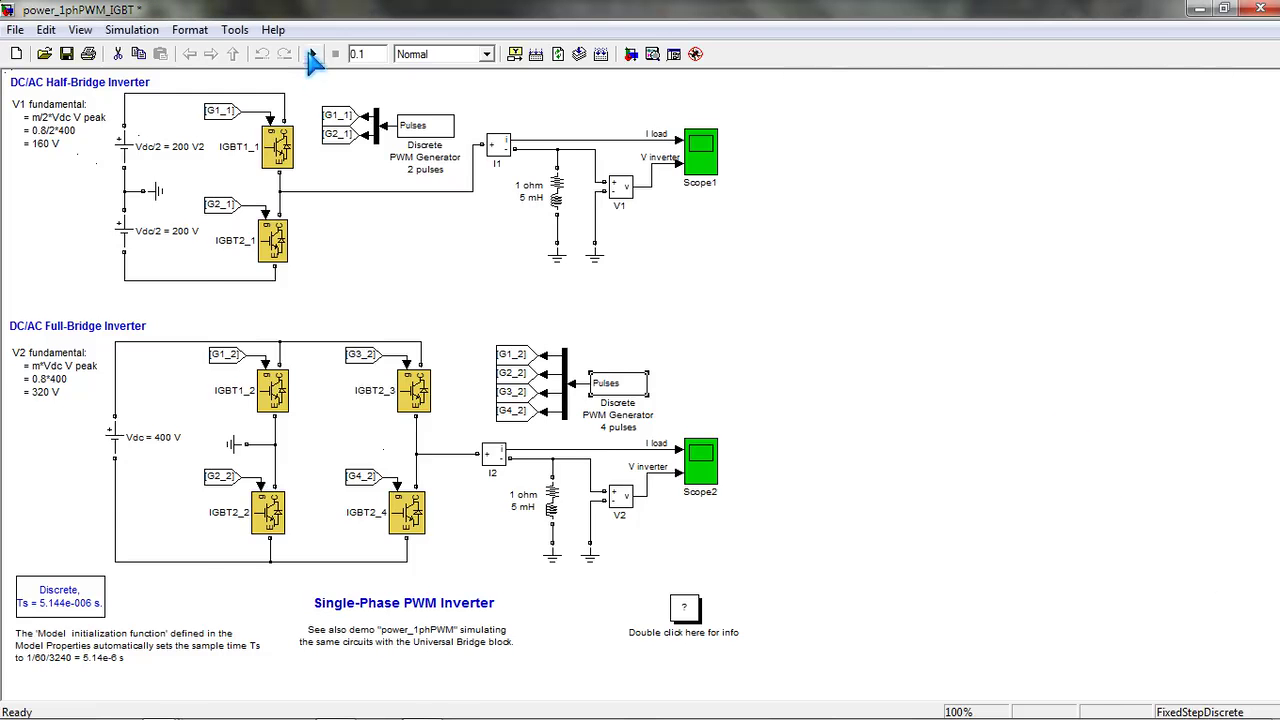
# Run the simulation and open the Scope1 and Scope2 displays of load current and inverter voltage.
pyautogui.click(312, 54)
pyautogui.doubleClick(701, 150)
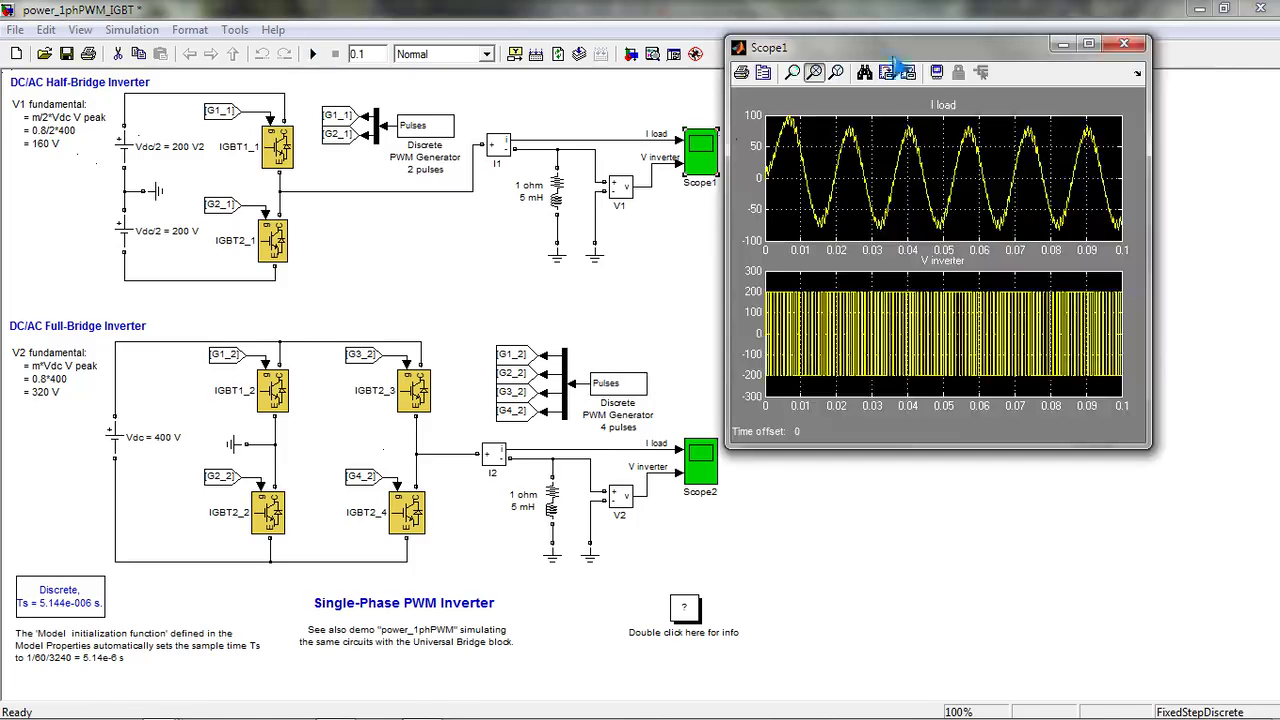
pyautogui.moveTo(874, 45); pyautogui.dragTo(286, 108)
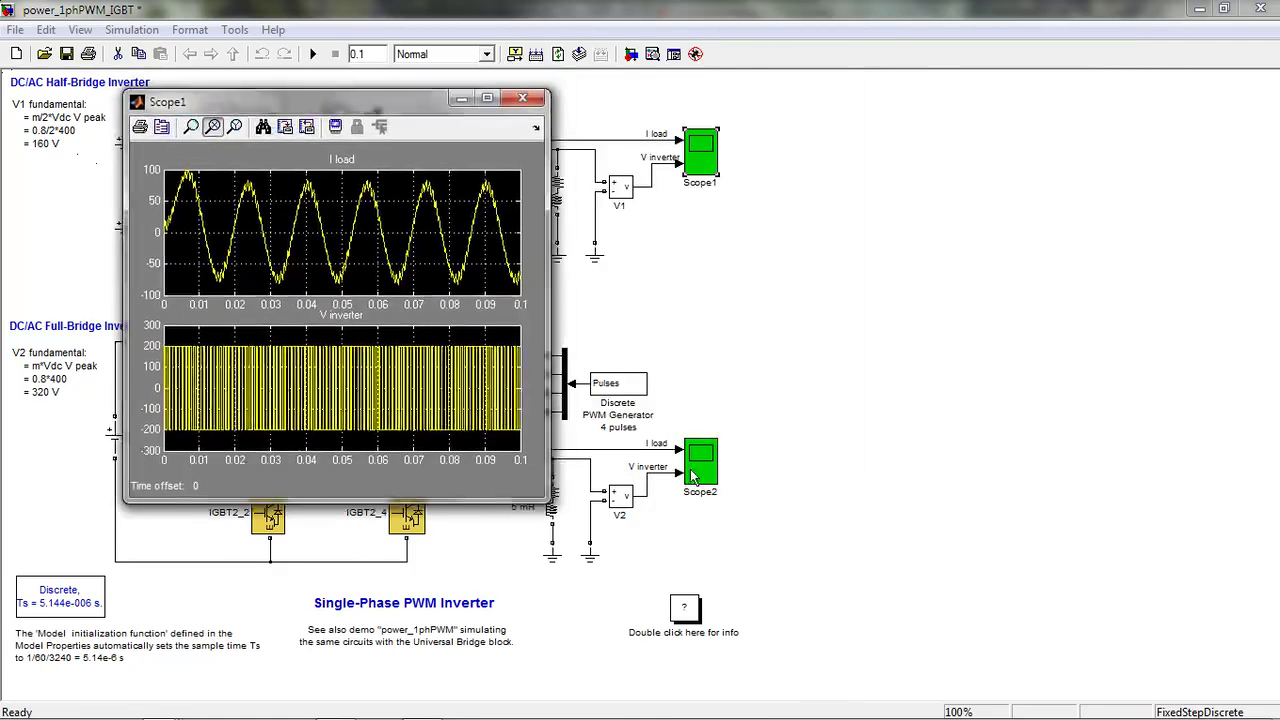
pyautogui.doubleClick(700, 460)
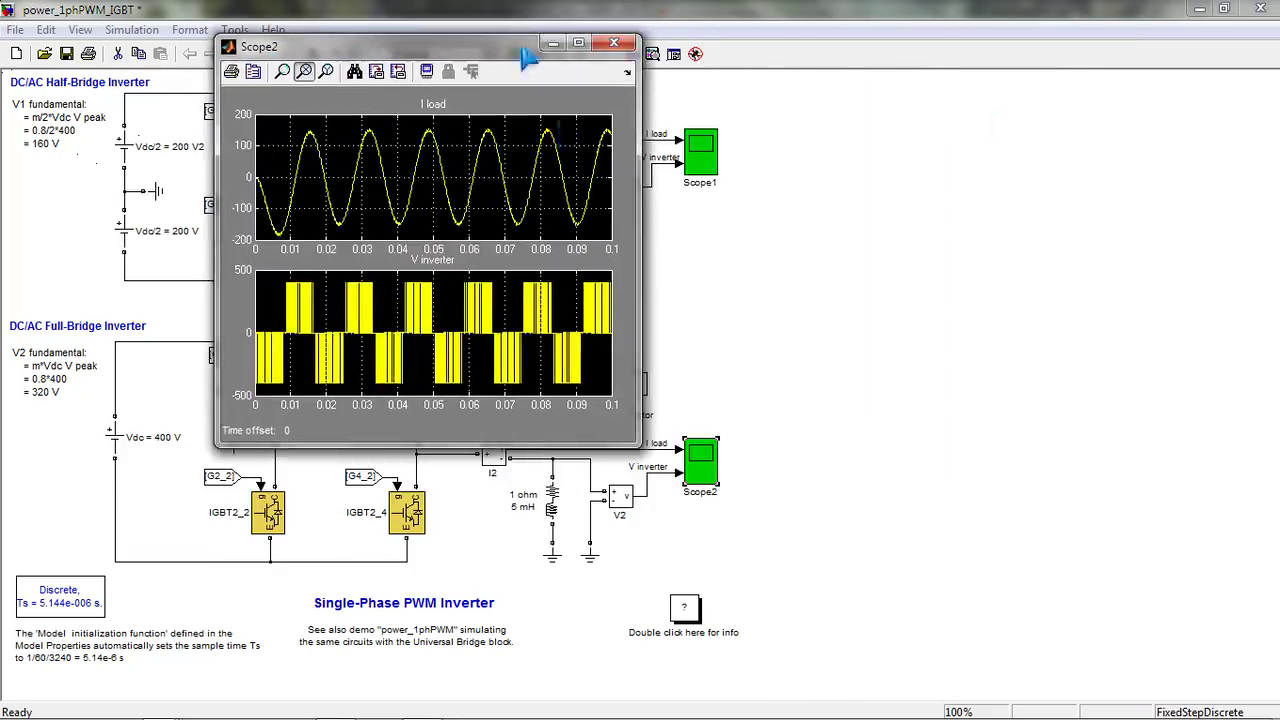
pyautogui.moveTo(537, 50); pyautogui.dragTo(1005, 130)
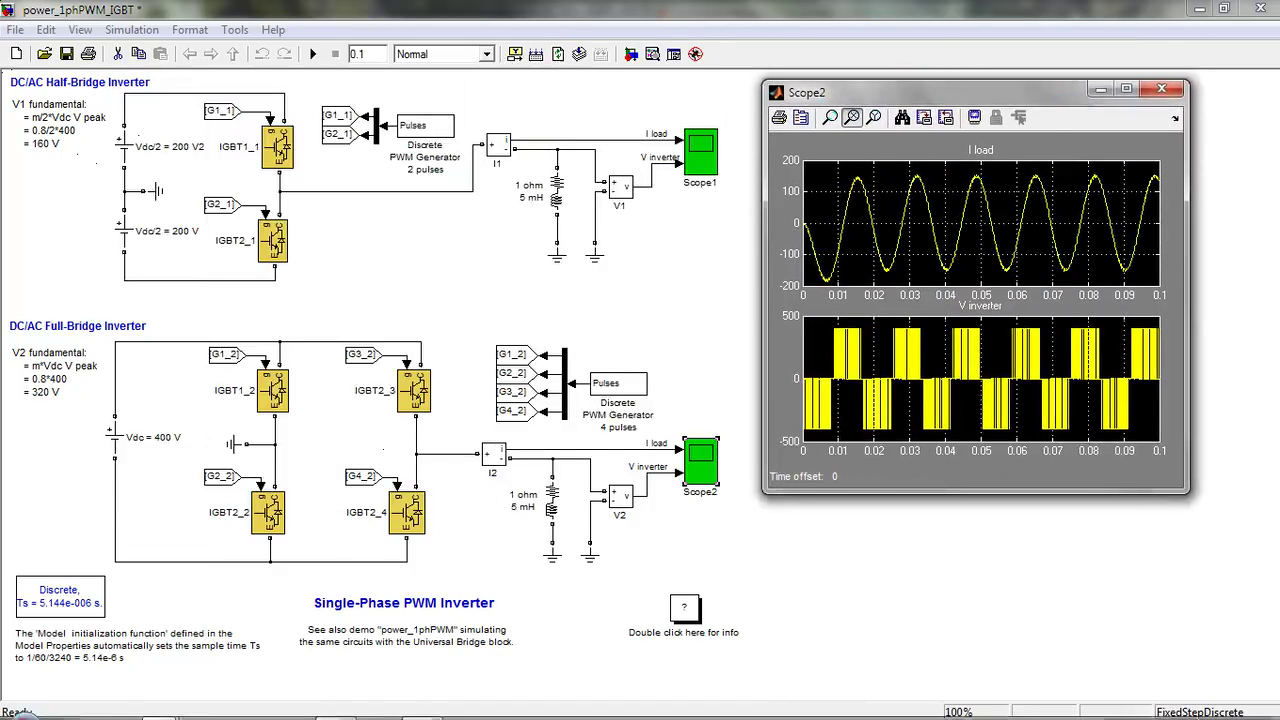
# Bring Scope1 back to the front and arrange it side by side with Scope2 for comparison.
pyautogui.click(168, 707)
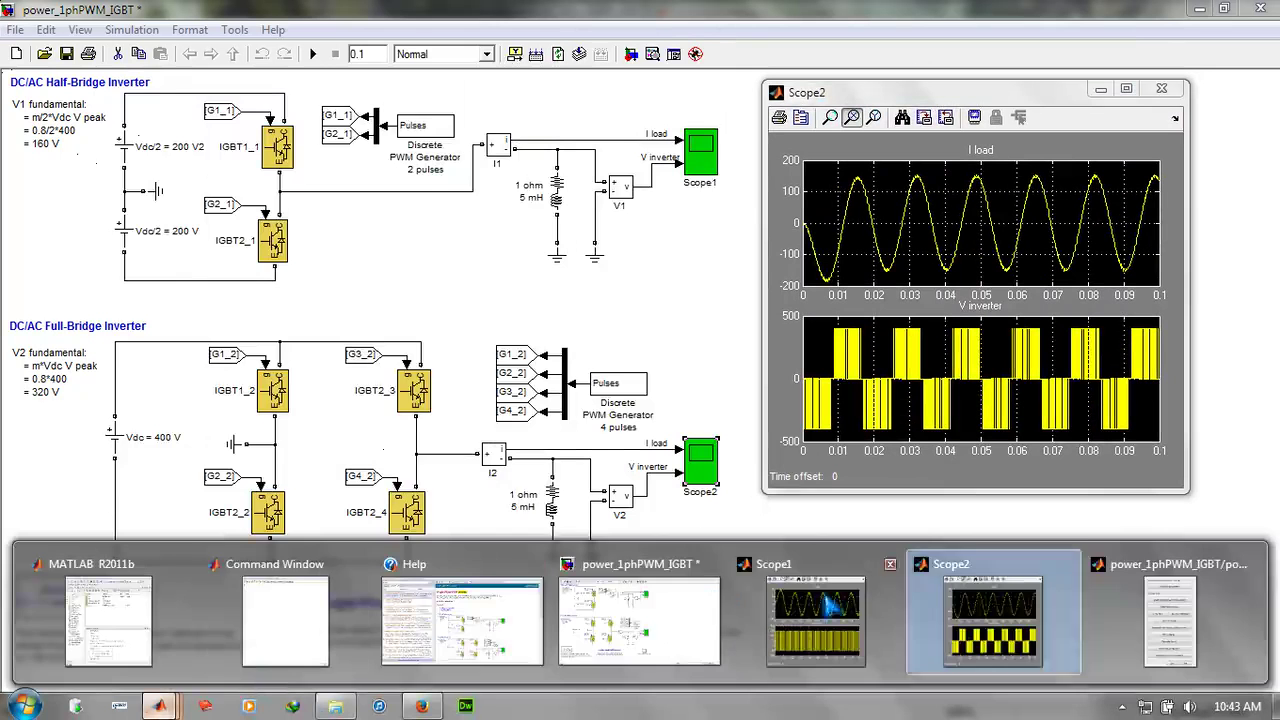
pyautogui.click(829, 604)
pyautogui.moveTo(428, 103); pyautogui.dragTo(392, 116)
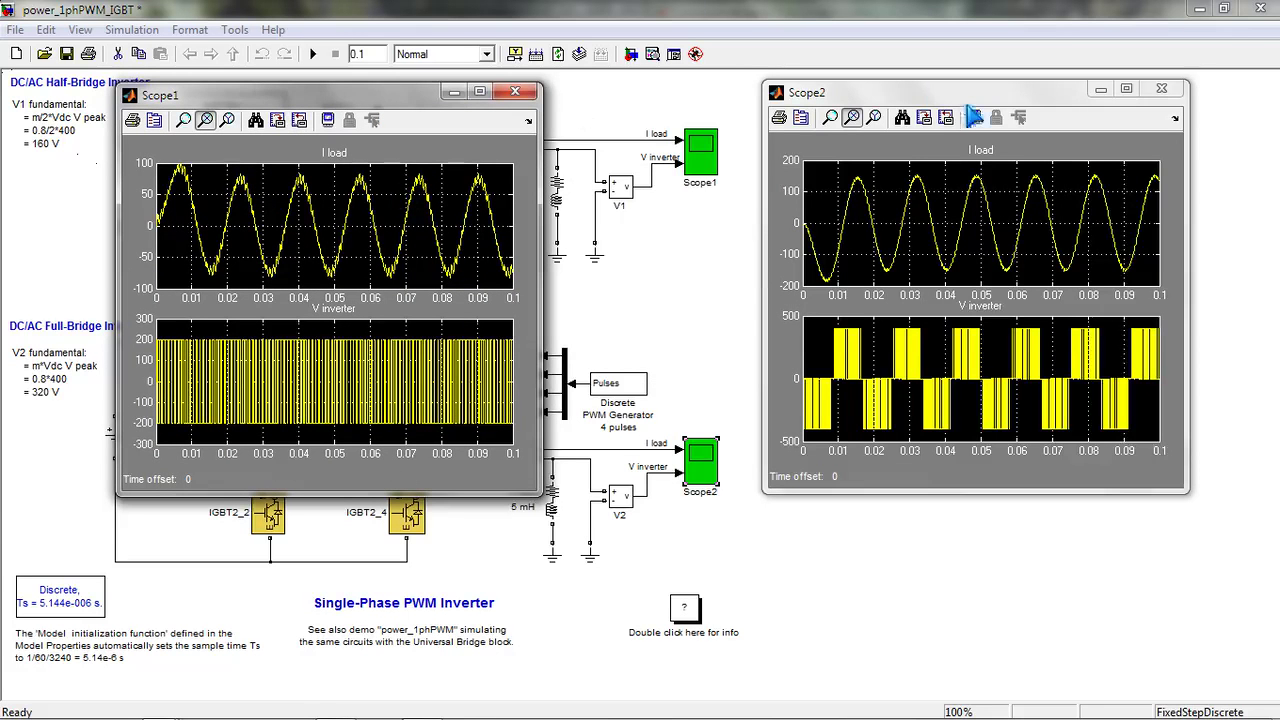
pyautogui.moveTo(965, 96); pyautogui.dragTo(918, 97)
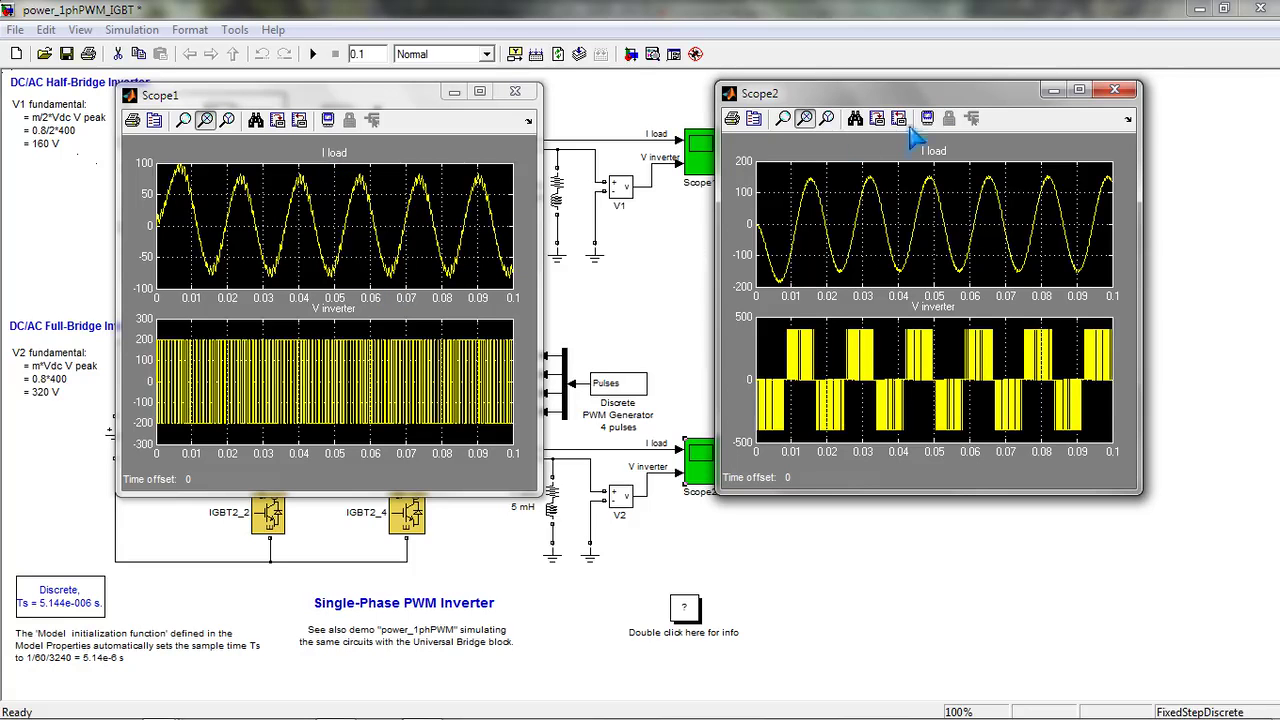
pyautogui.moveTo(906, 95); pyautogui.dragTo(852, 97)
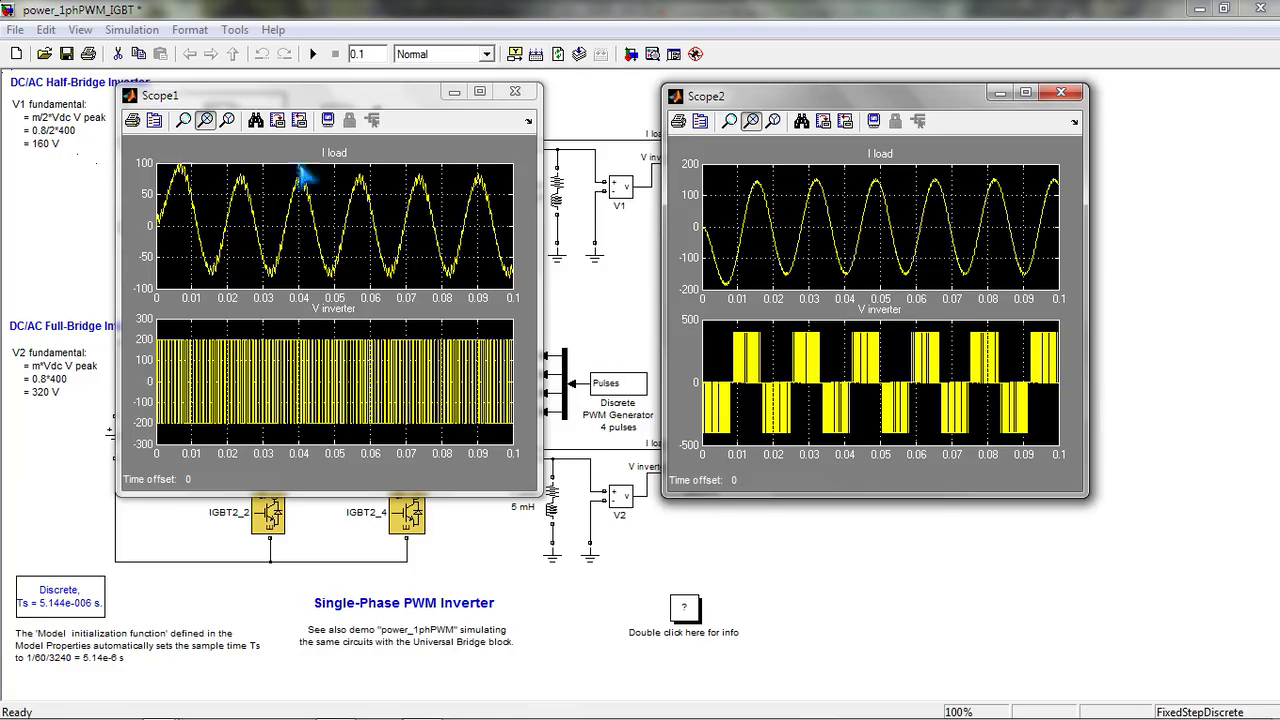
# Autoscale Scope1 and Scope2 and zoom both time axes to a span of about 0.04 s.
pyautogui.click(256, 120)
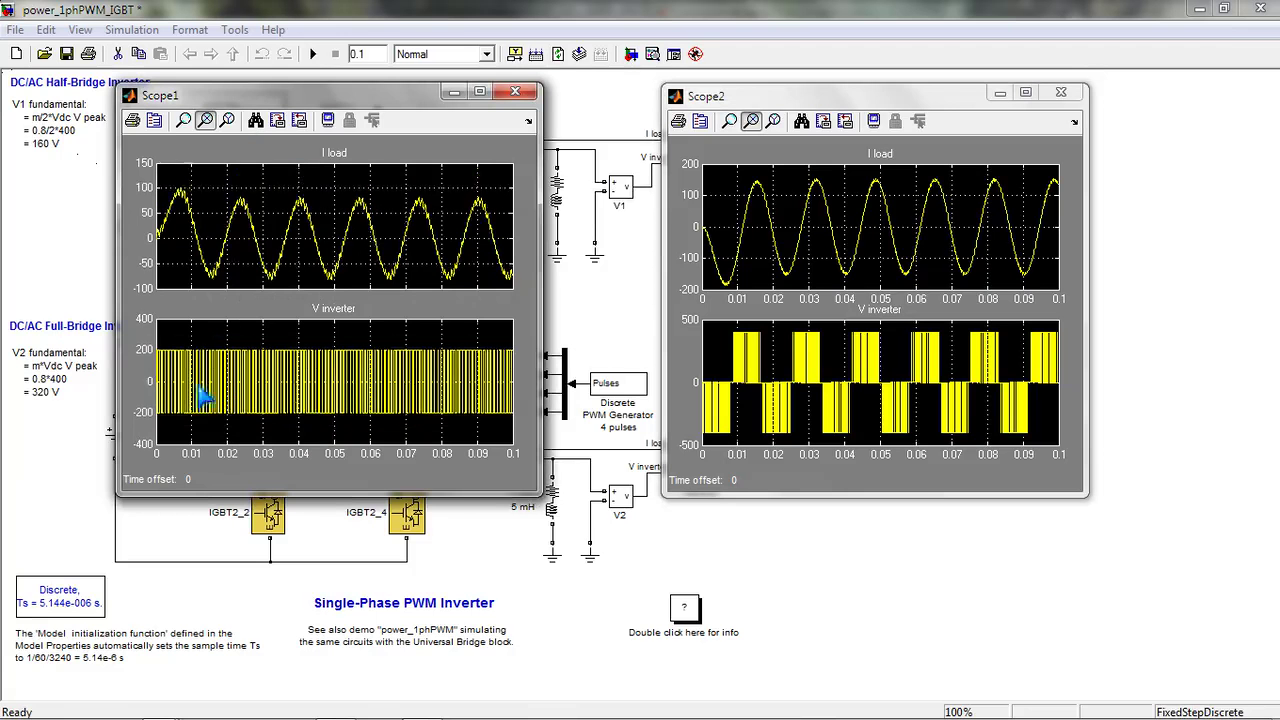
pyautogui.click(206, 397)
pyautogui.click(434, 380)
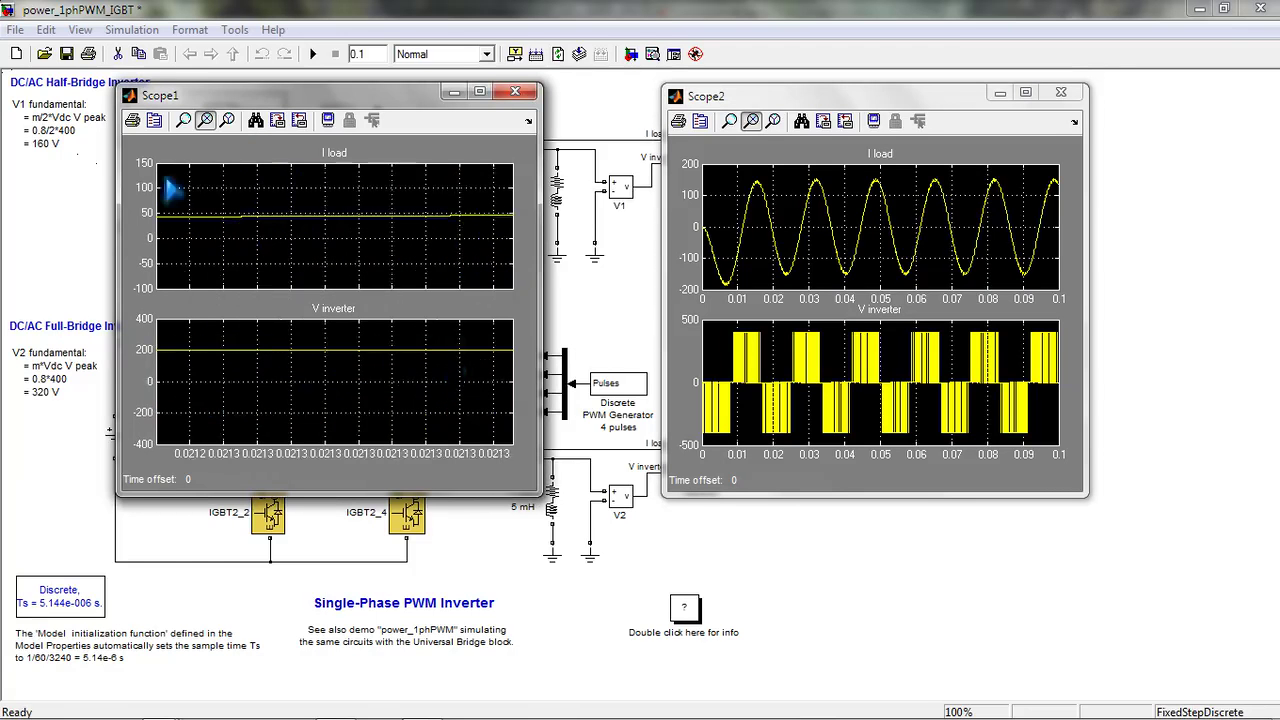
pyautogui.click(256, 120)
pyautogui.click(276, 392)
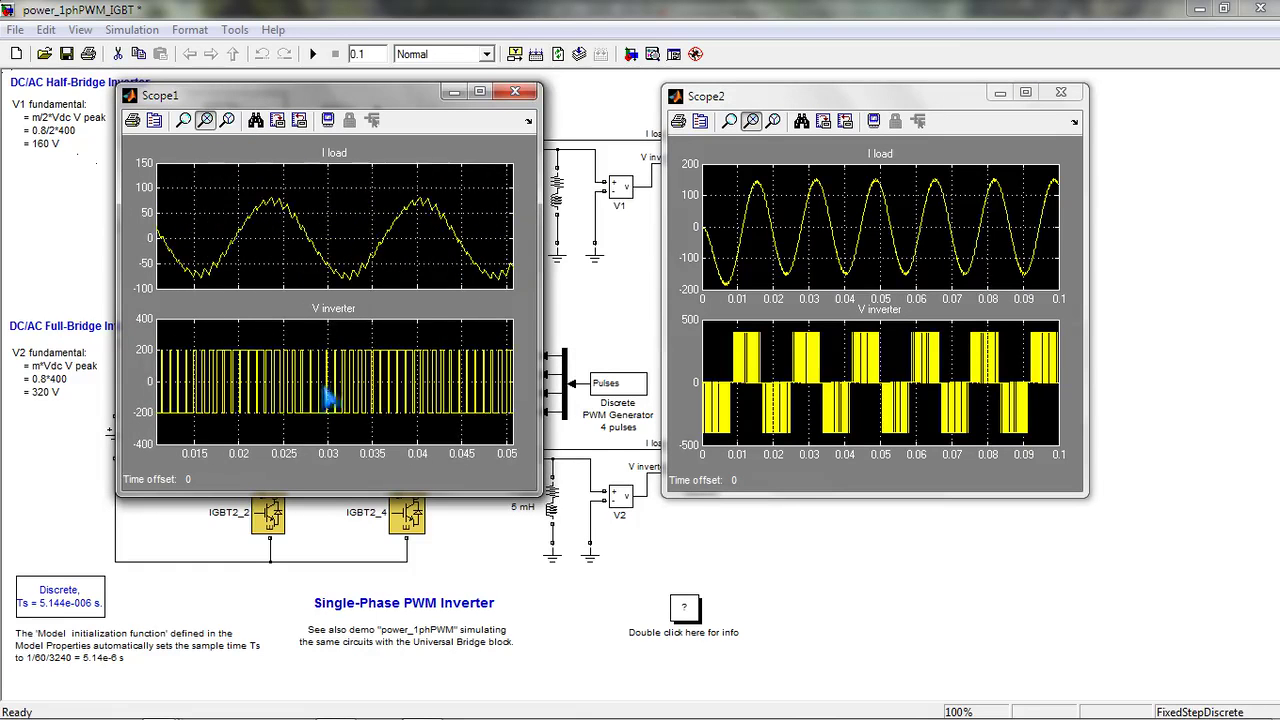
pyautogui.click(801, 120)
pyautogui.click(805, 360)
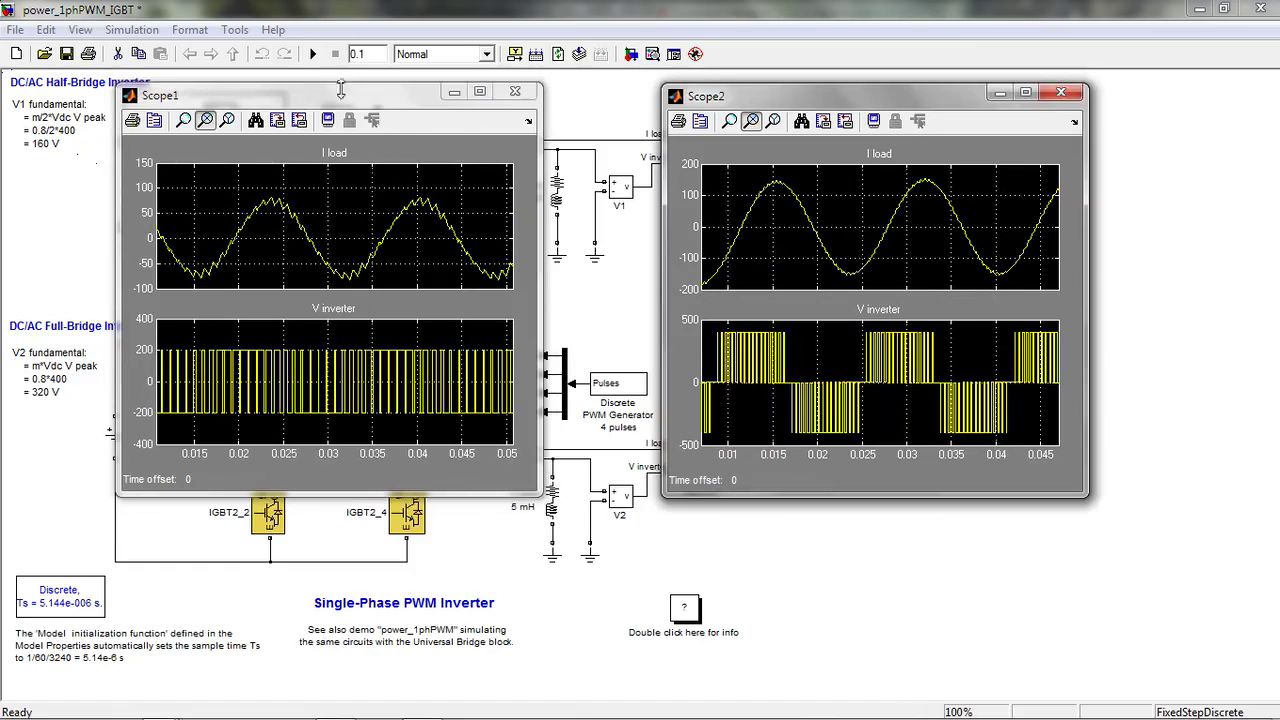
# Move the Scope1 window over Scope2 so that the half-bridge inverter circuit is uncovered.
pyautogui.moveTo(342, 97); pyautogui.dragTo(670, 99)
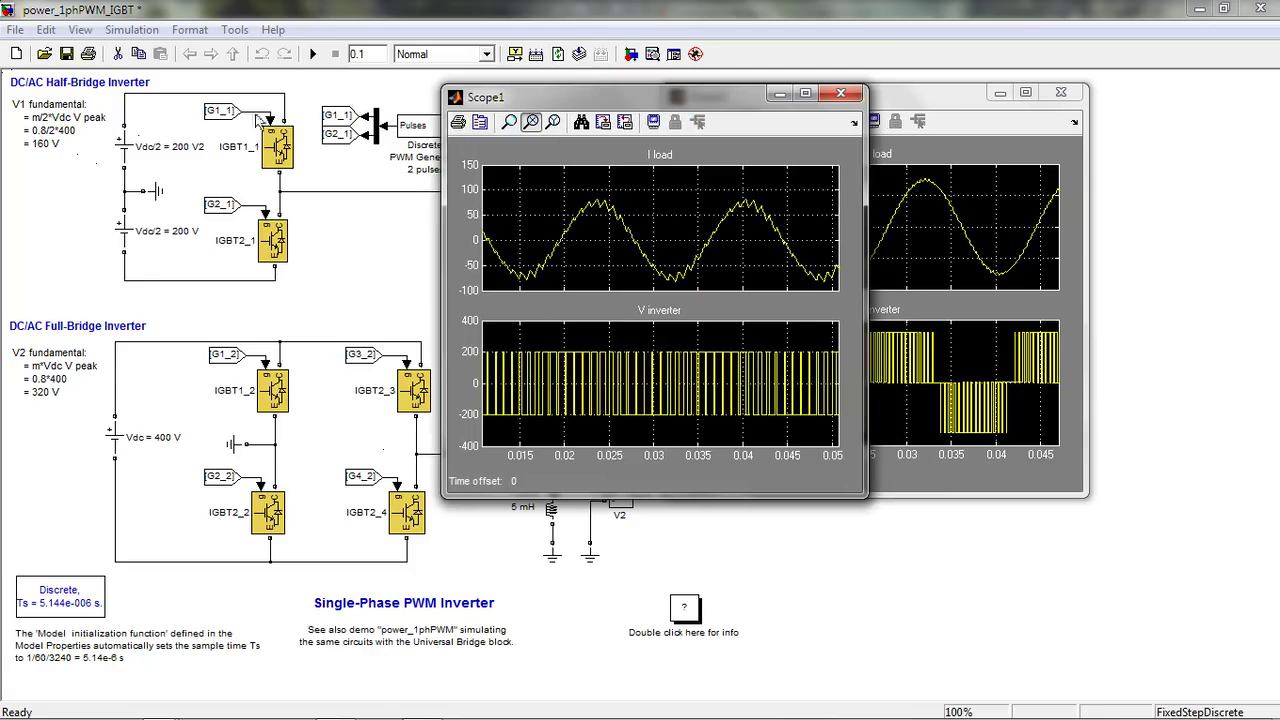
pyautogui.moveTo(588, 108); pyautogui.dragTo(806, 113)
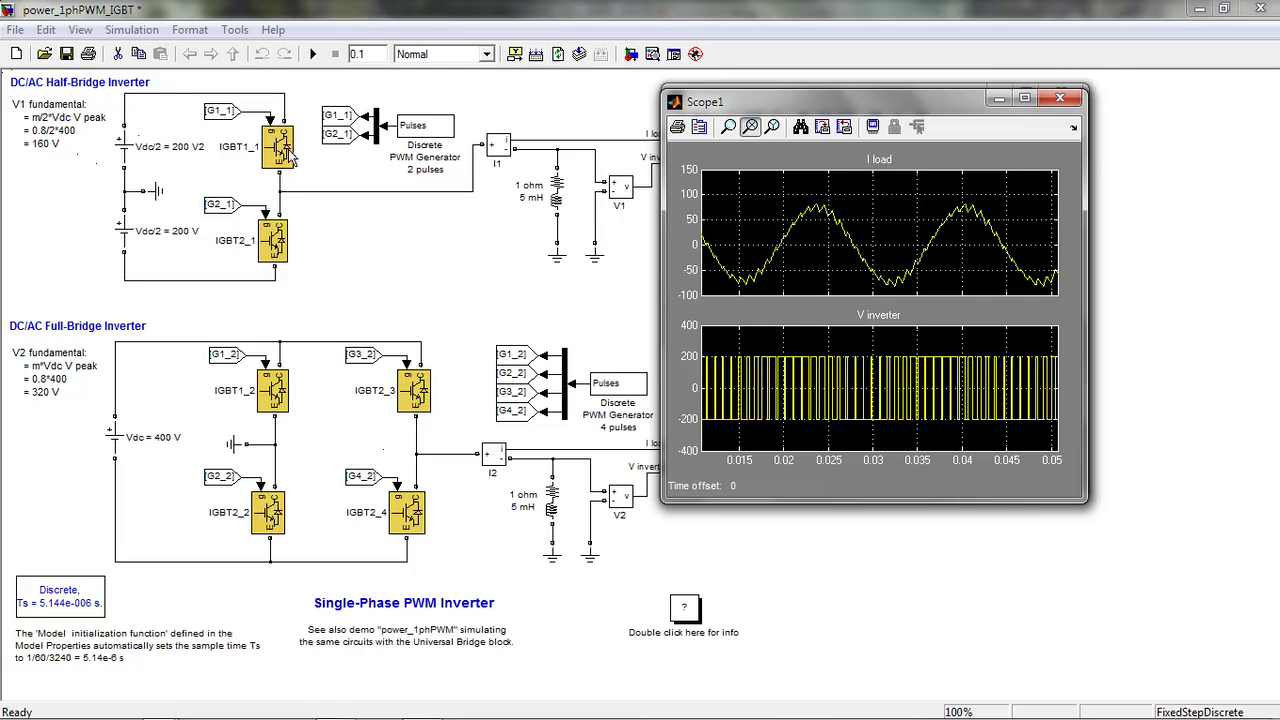
# Autoscale Scope1 and zoom its time axis to about one cycle, roughly 0.0045 to 0.02 s.
pyautogui.moveTo(290, 249)
pyautogui.moveTo(266, 150)
pyautogui.click(802, 129)
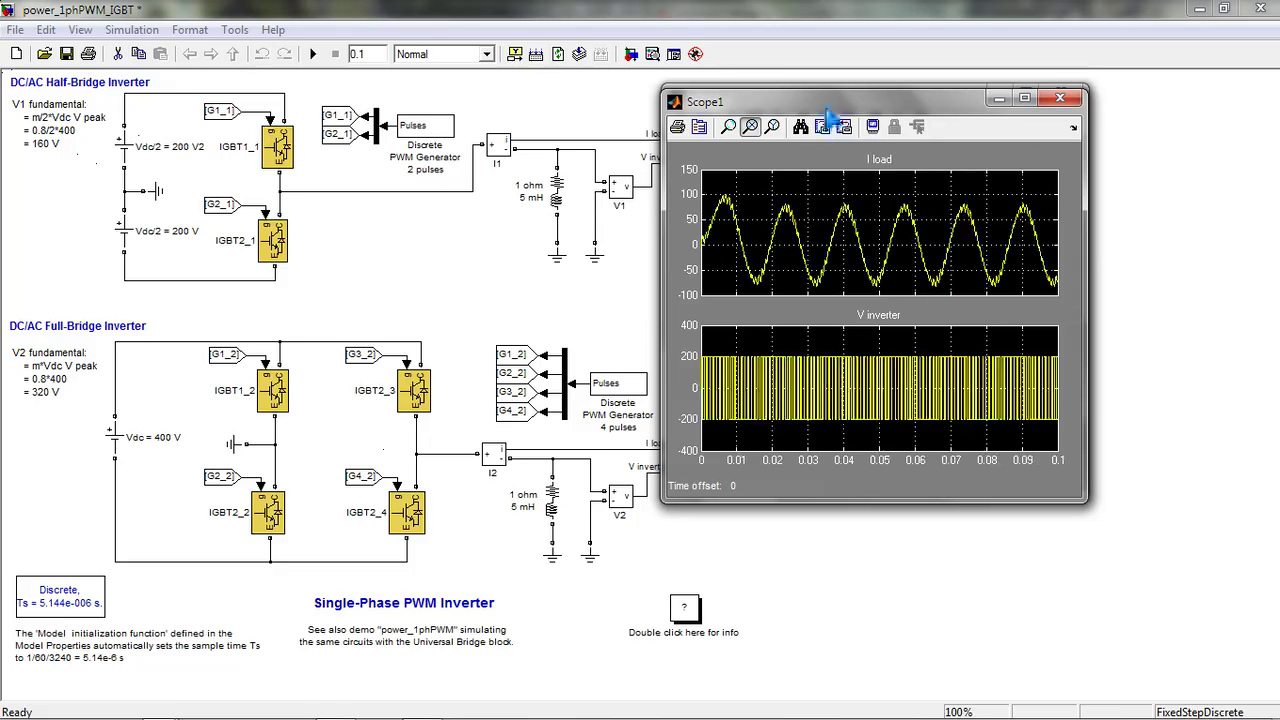
pyautogui.click(784, 392)
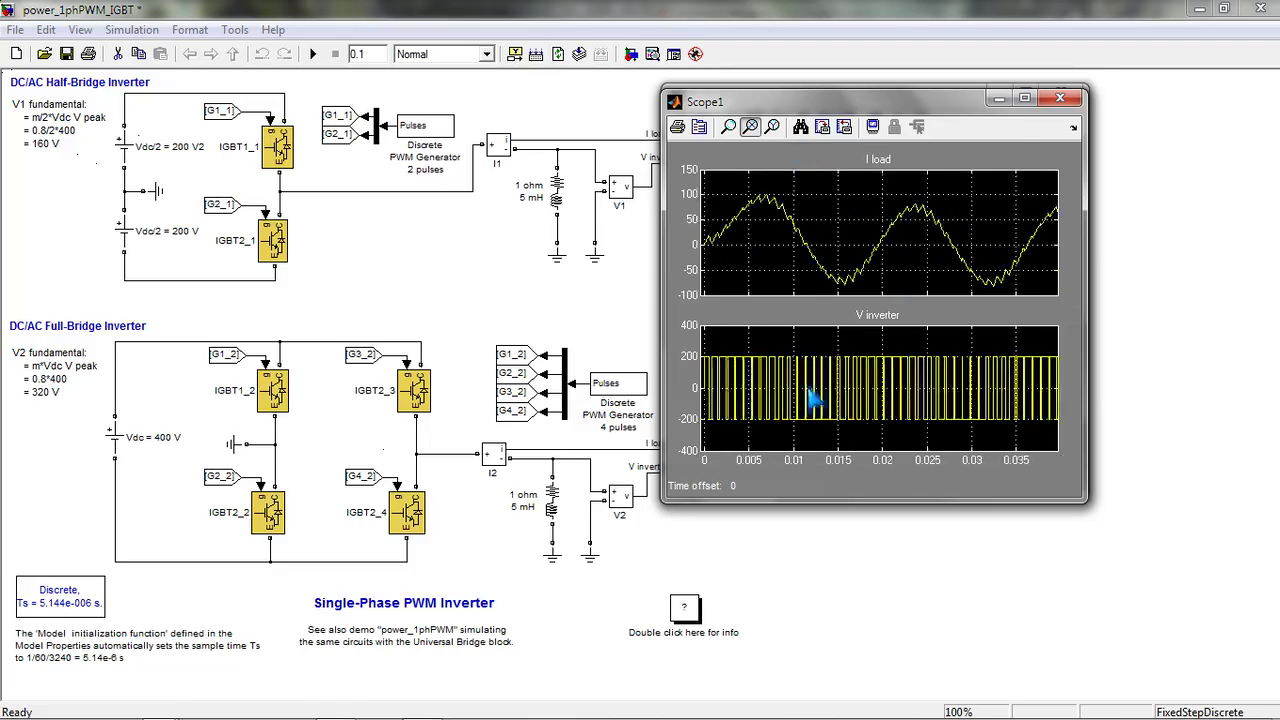
pyautogui.click(810, 392)
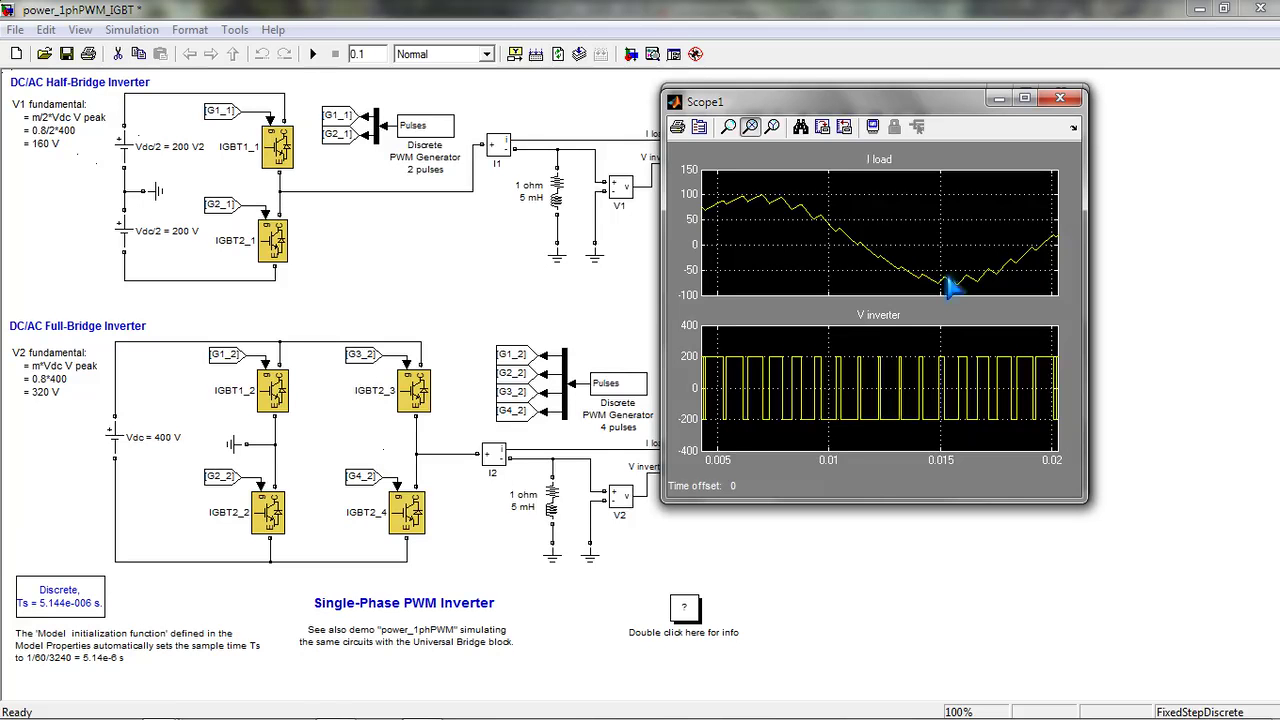
# Widen the Scope1 window and reposition it so the half-bridge circuit and its two-pulse PWM generator are uncovered.
pyautogui.moveTo(653, 311); pyautogui.dragTo(407, 311)
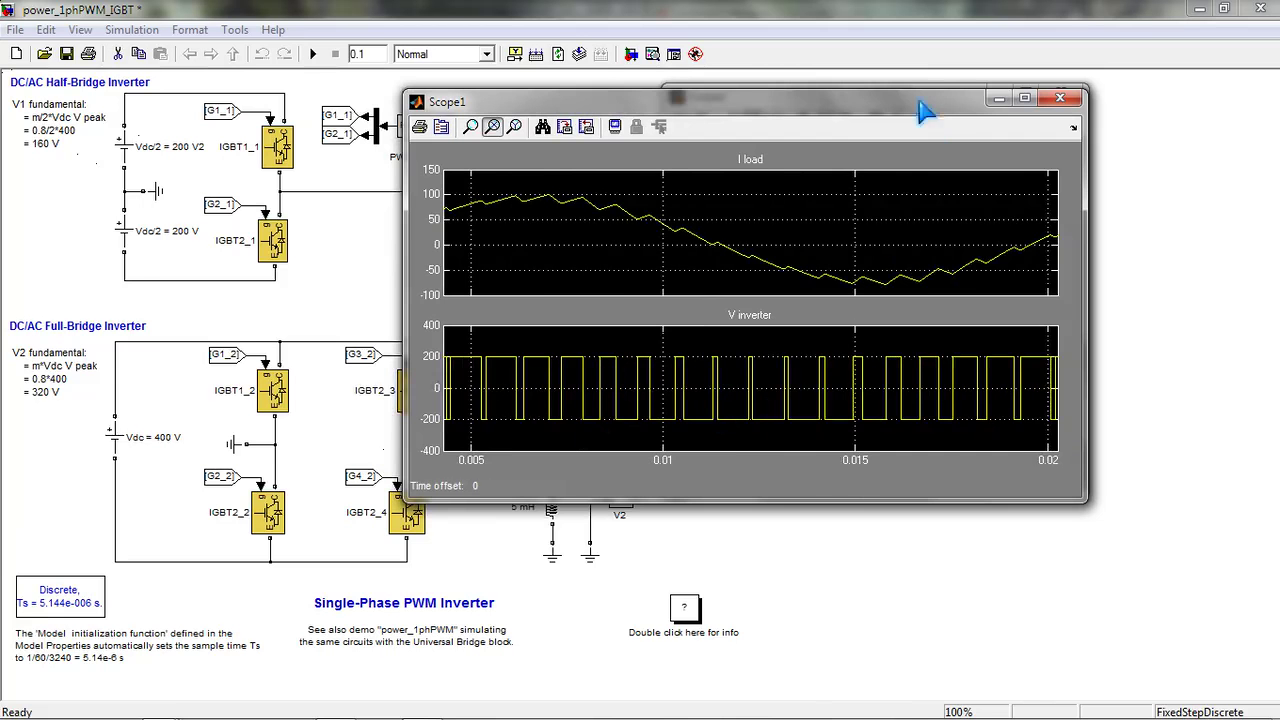
pyautogui.moveTo(915, 102); pyautogui.dragTo(988, 130)
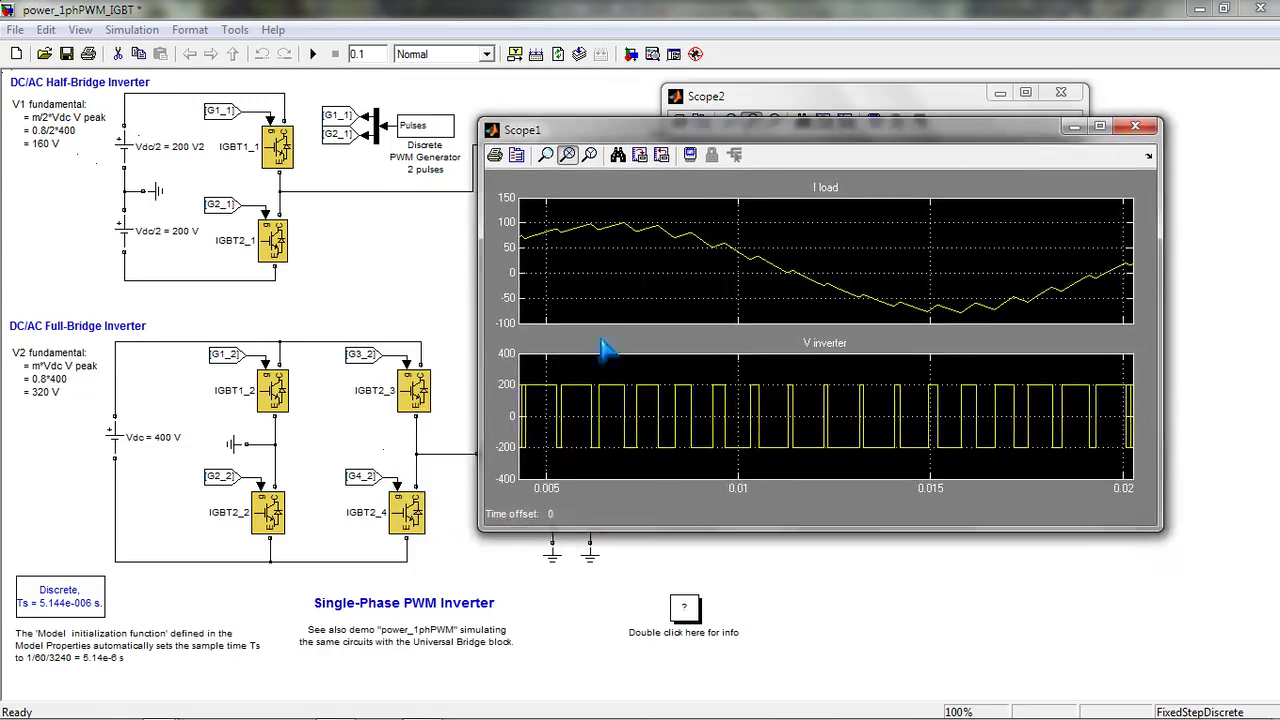
pyautogui.moveTo(767, 120); pyautogui.dragTo(745, 178)
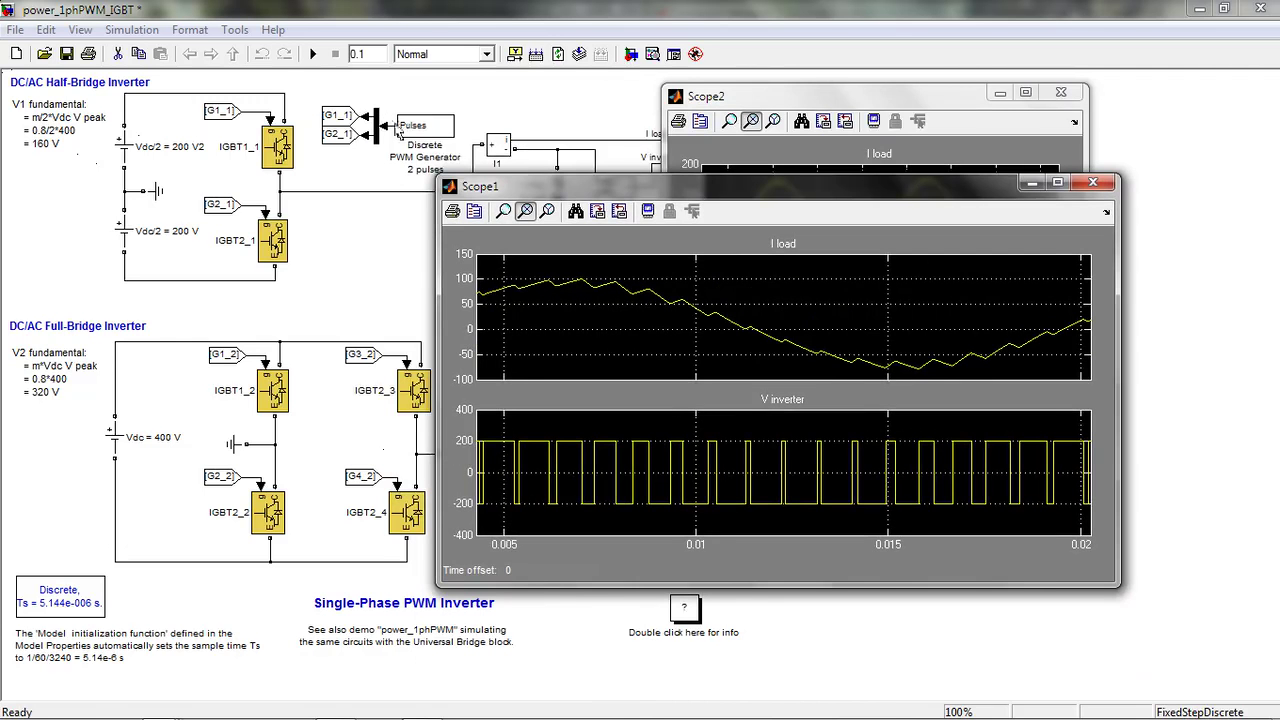
pyautogui.moveTo(746, 192); pyautogui.dragTo(796, 156)
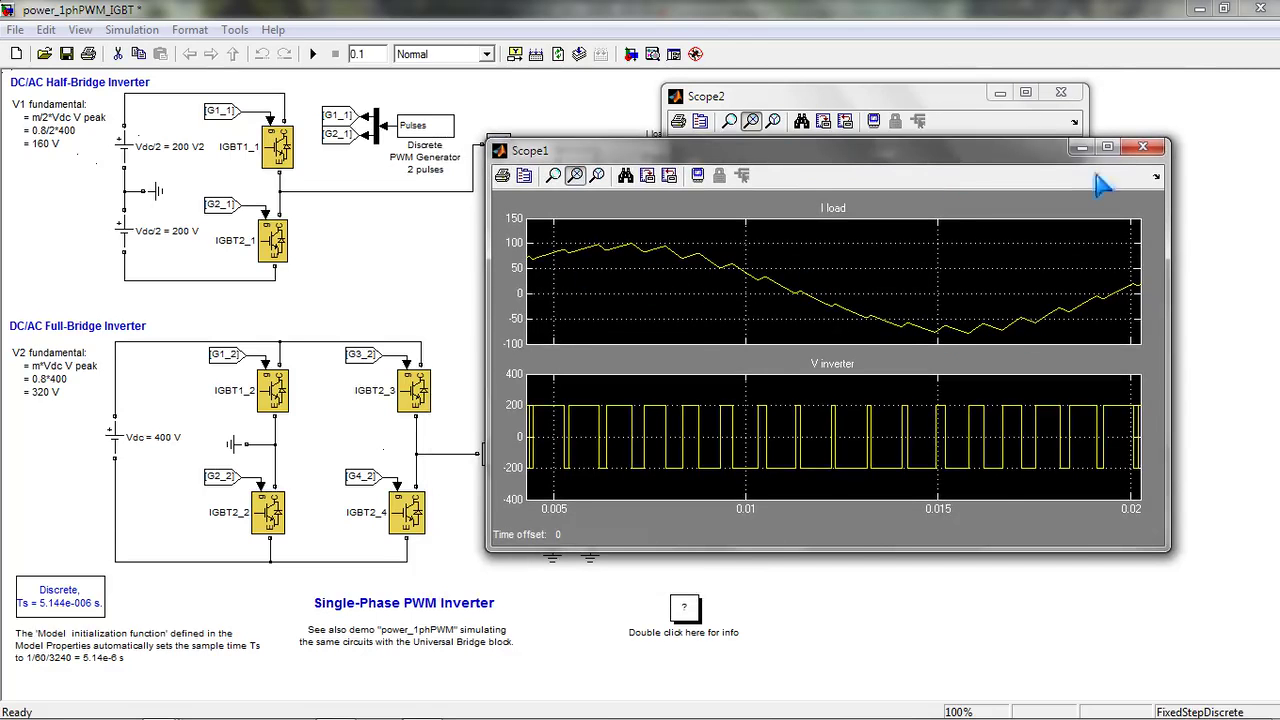
# Minimize Scope1, then widen Scope2 and place it clear of the full-bridge IGBT circuit.
pyautogui.click(1080, 148)
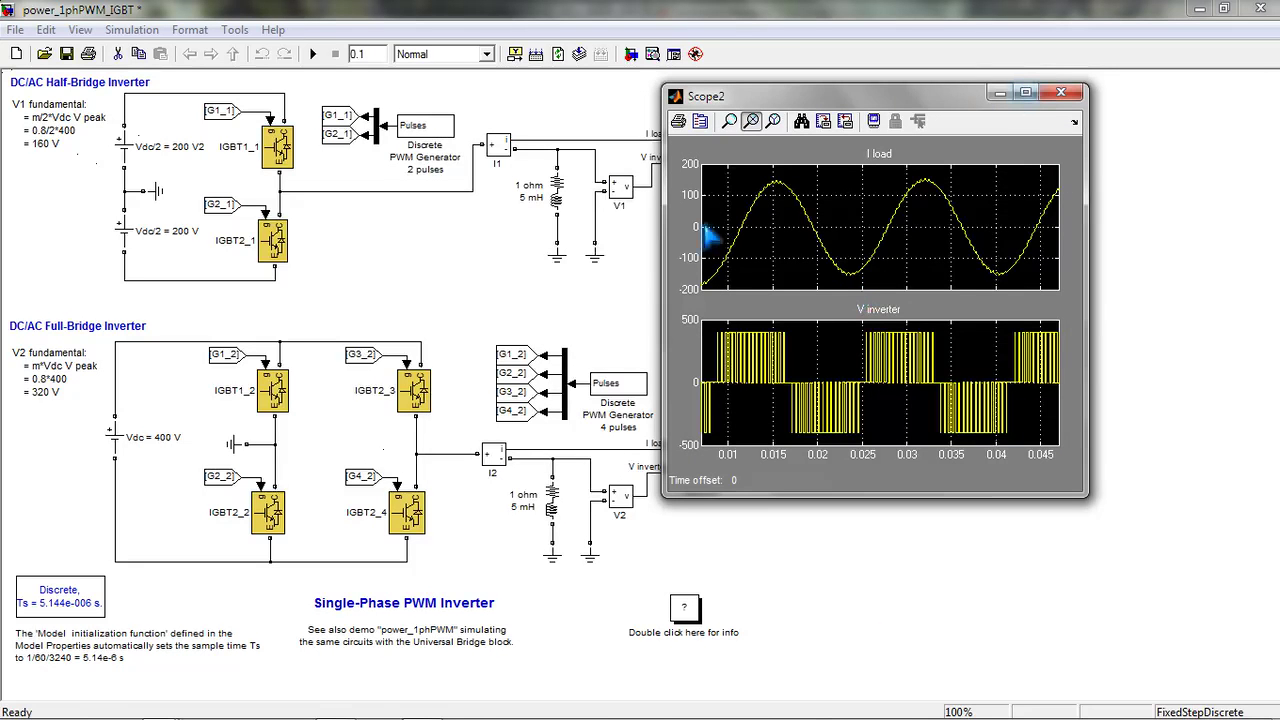
pyautogui.moveTo(664, 226); pyautogui.dragTo(238, 242)
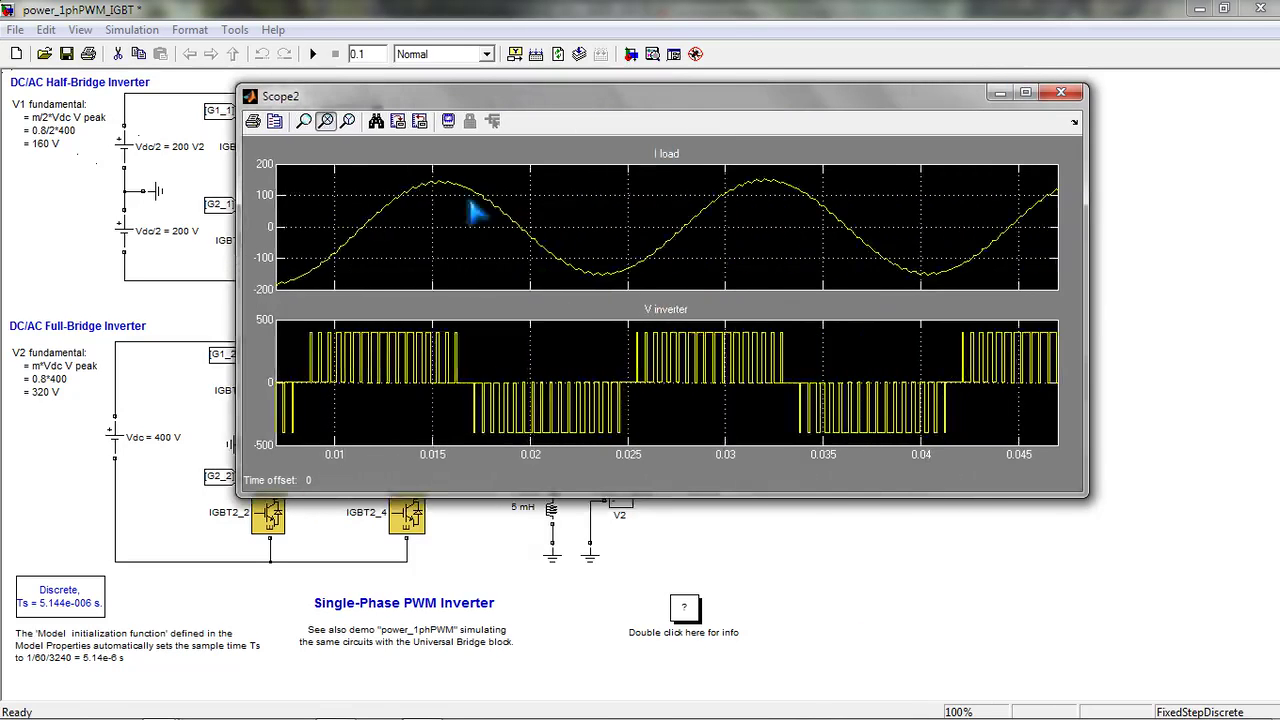
pyautogui.moveTo(717, 105); pyautogui.dragTo(935, 170)
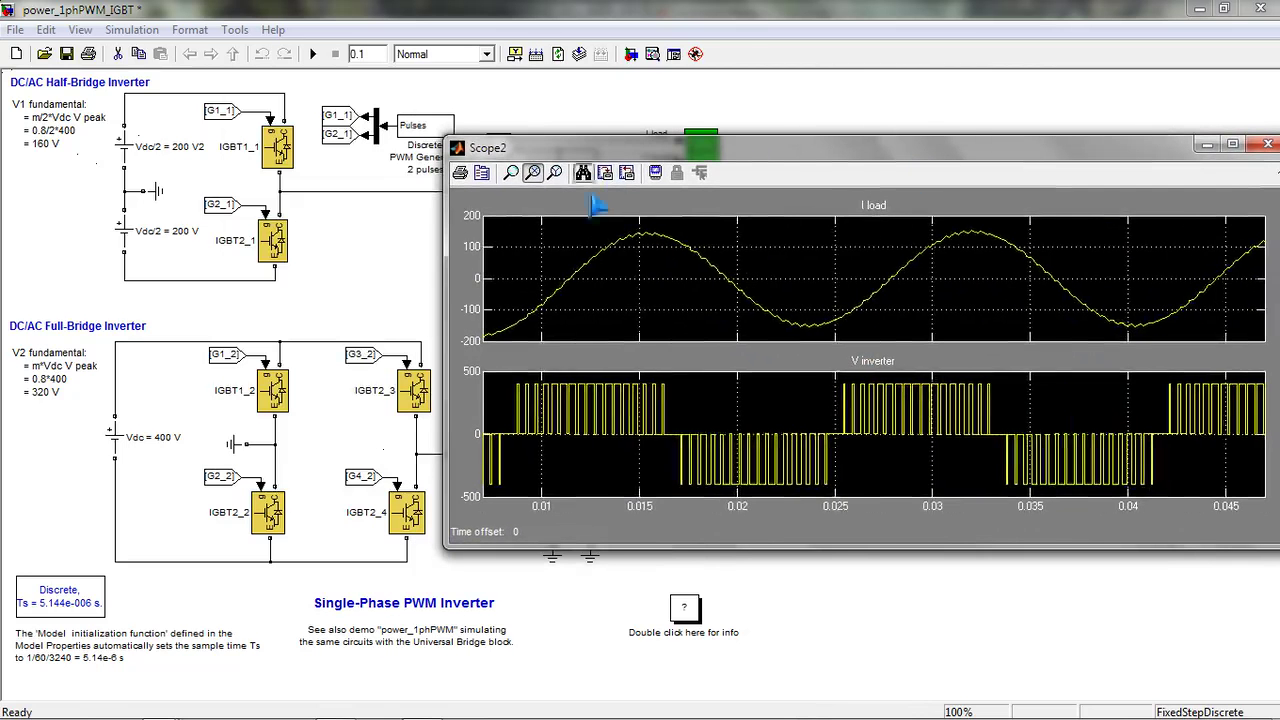
# Autoscale Scope2 and zoom its time axis to about one cycle, roughly 0.0125 to 0.028 s.
pyautogui.click(583, 172)
pyautogui.click(626, 255)
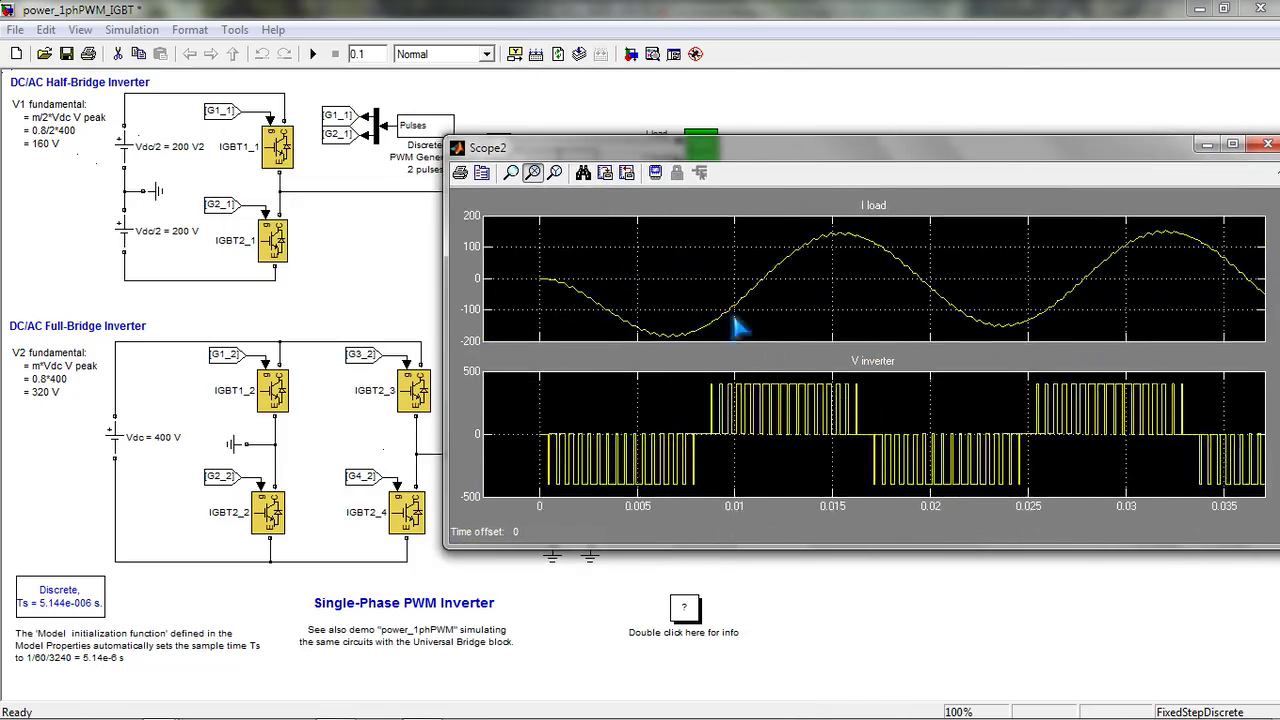
pyautogui.click(898, 292)
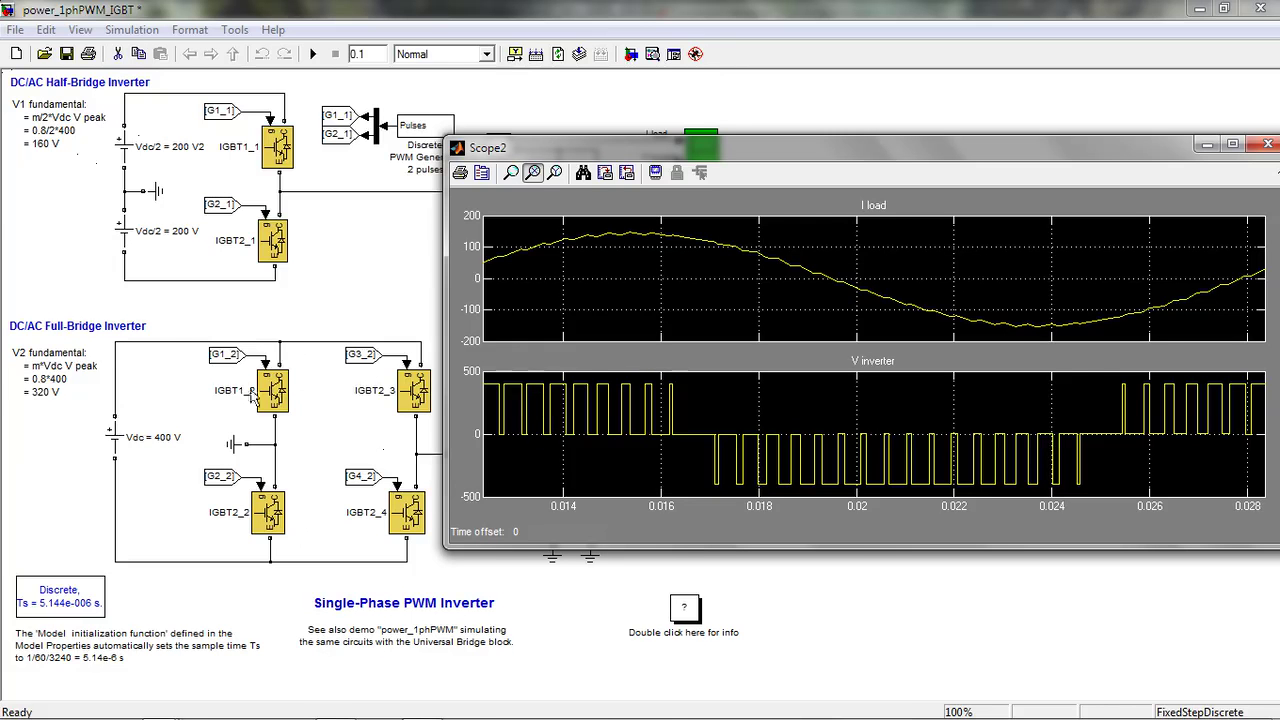
pyautogui.moveTo(279, 383)
# Reposition and narrow the Scope2 window, then close it to reveal the whole model.
pyautogui.moveTo(912, 140); pyautogui.dragTo(723, 148)
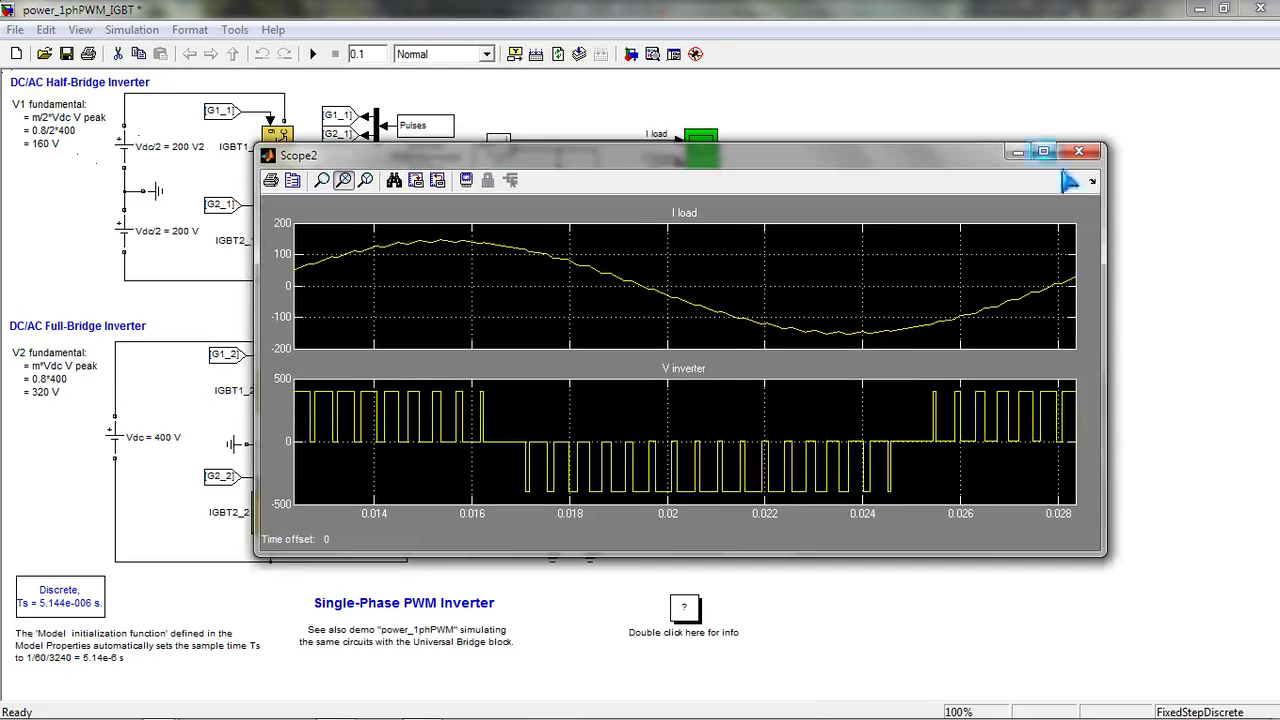
pyautogui.moveTo(1102, 198); pyautogui.dragTo(1025, 212)
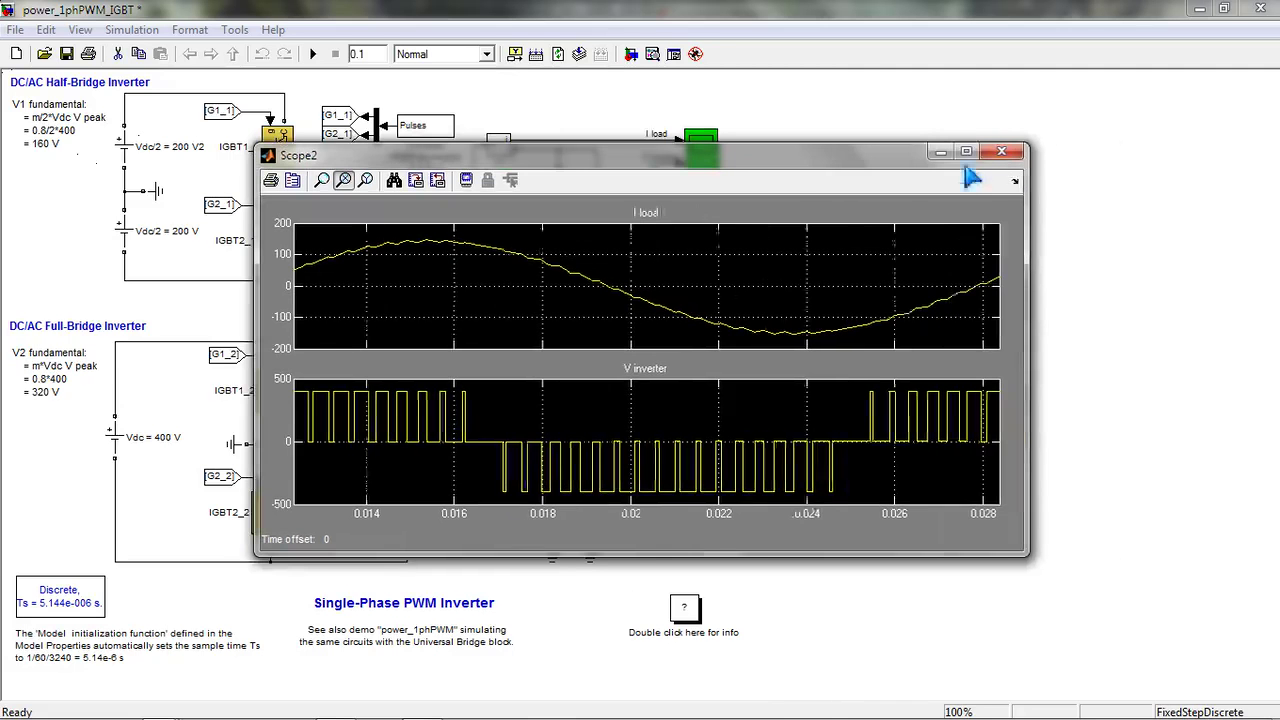
pyautogui.click(1002, 155)
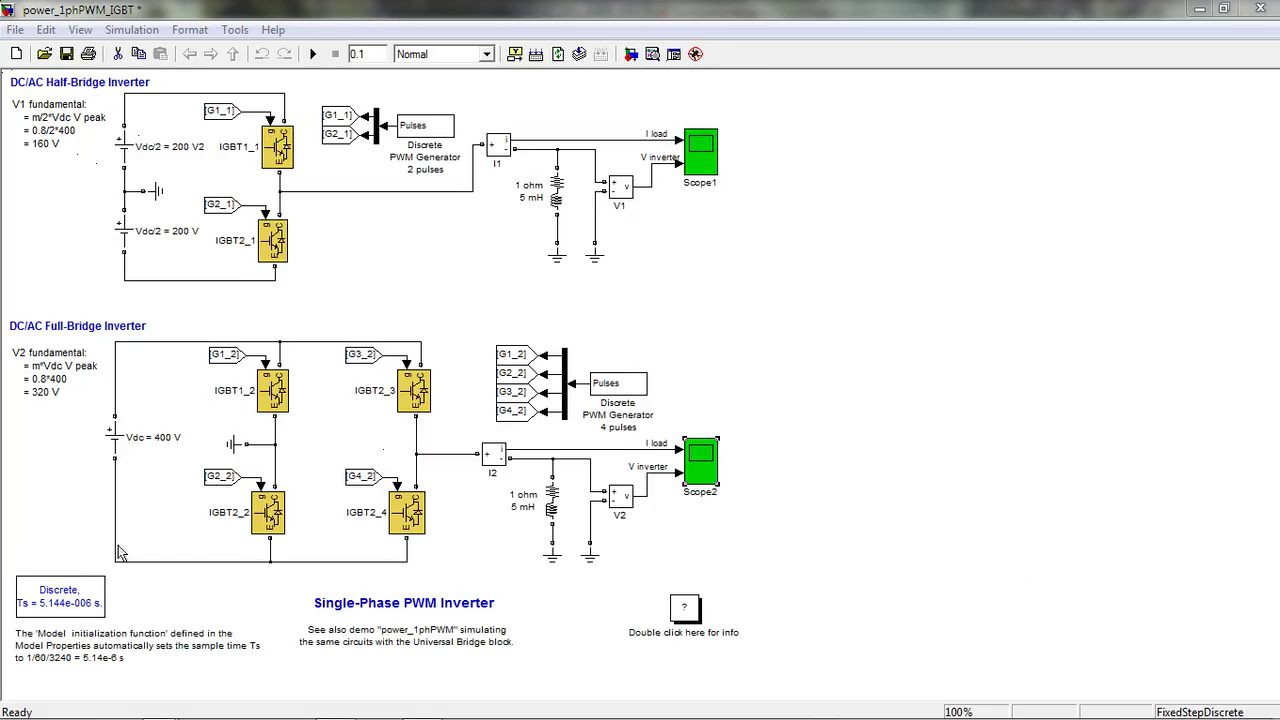
# Open the powergui block's FFT Analysis tool and place its window beside the inverter circuits.
pyautogui.doubleClick(80, 605)
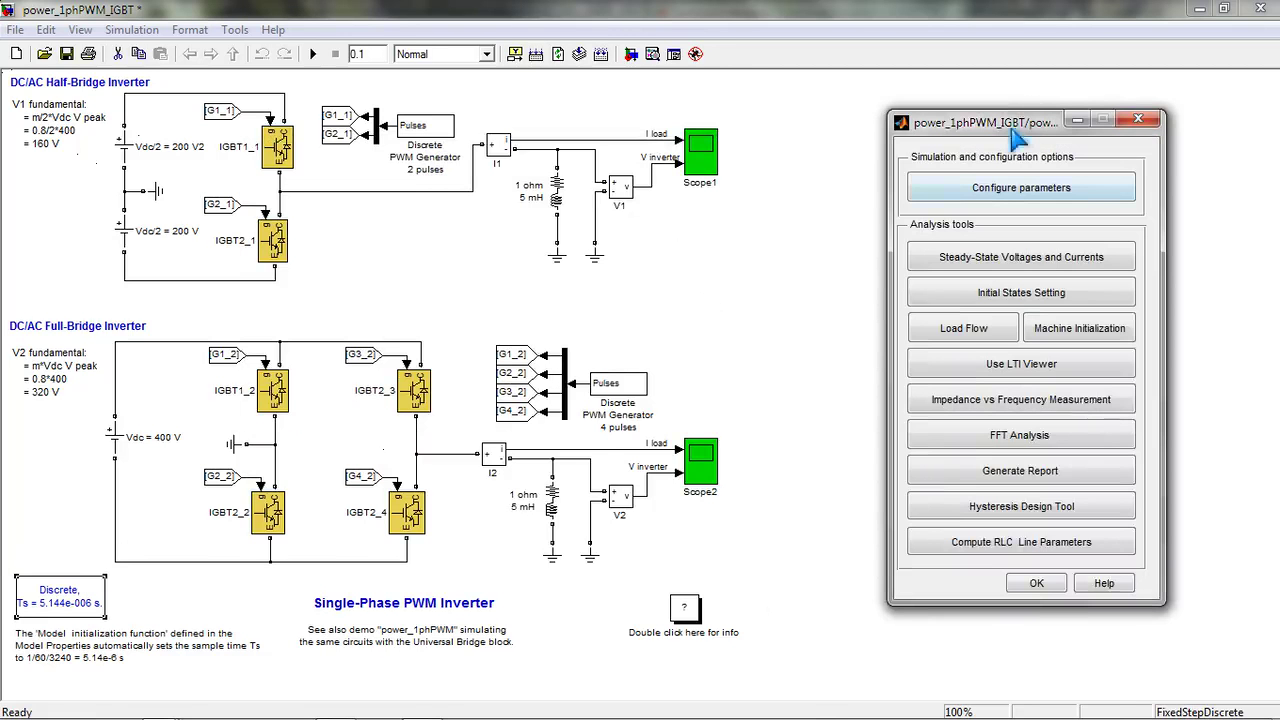
pyautogui.moveTo(1010, 129); pyautogui.dragTo(898, 127)
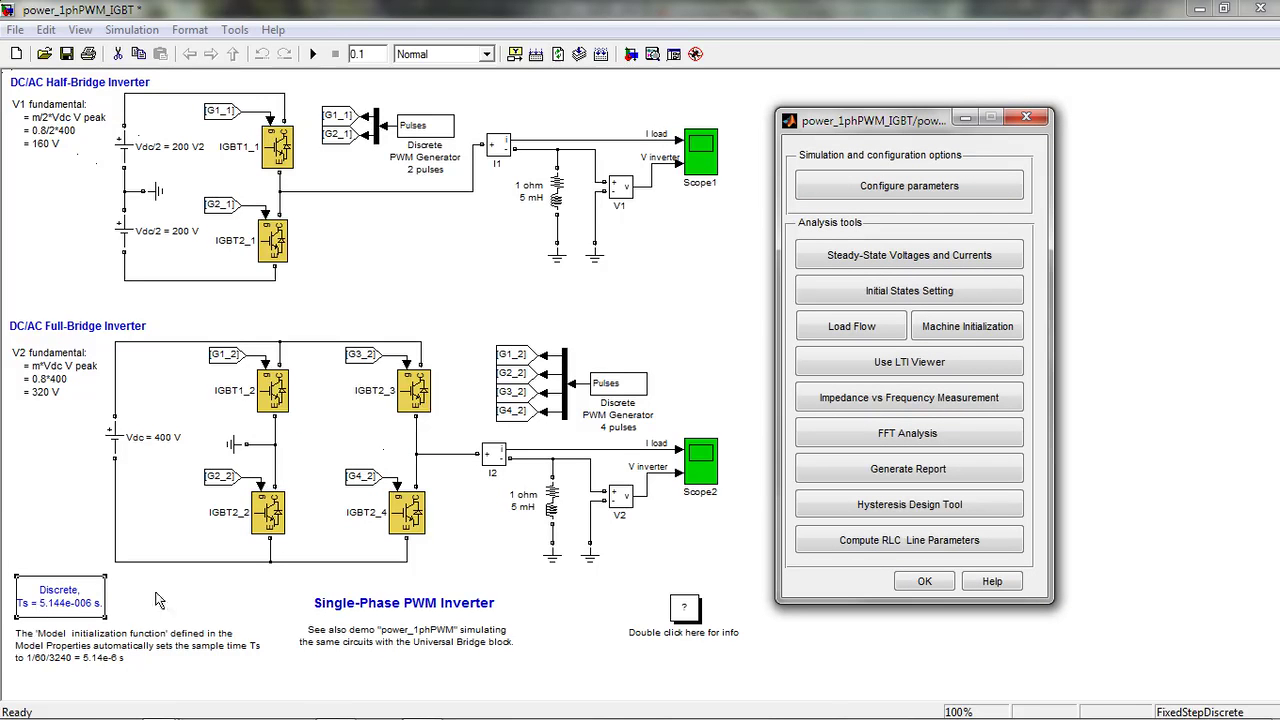
pyautogui.moveTo(876, 130); pyautogui.dragTo(828, 130)
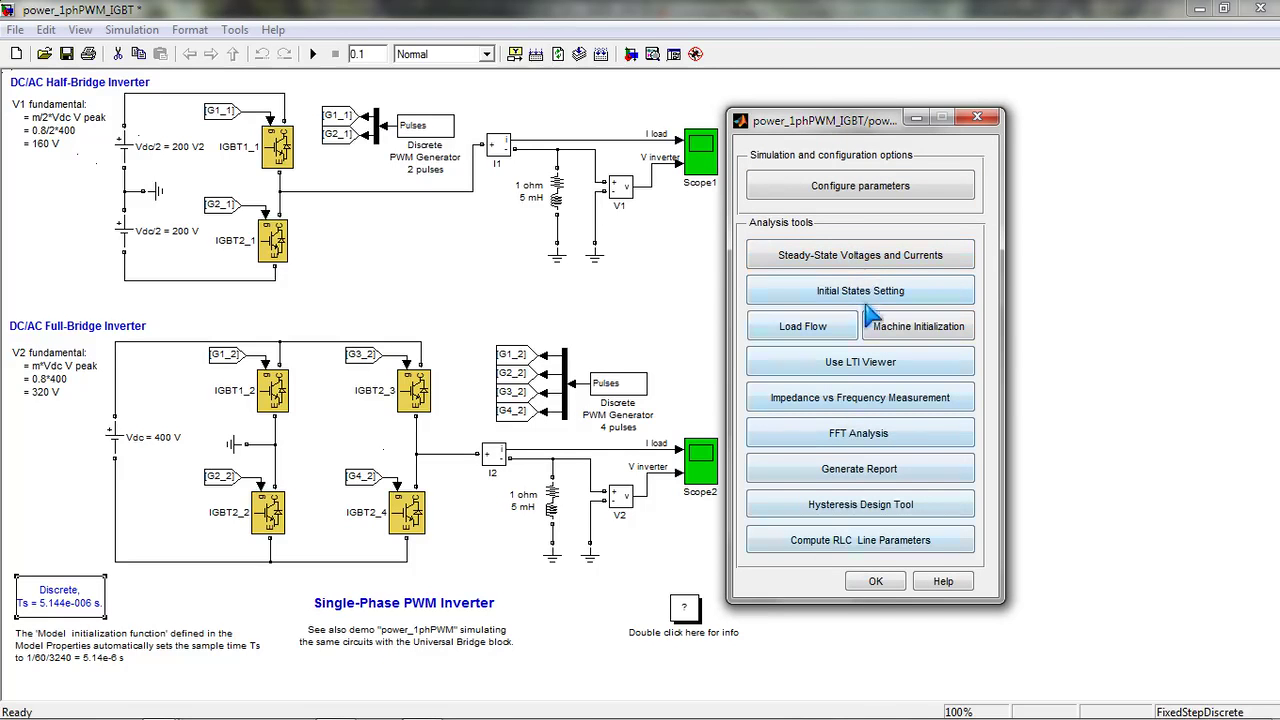
pyautogui.click(858, 438)
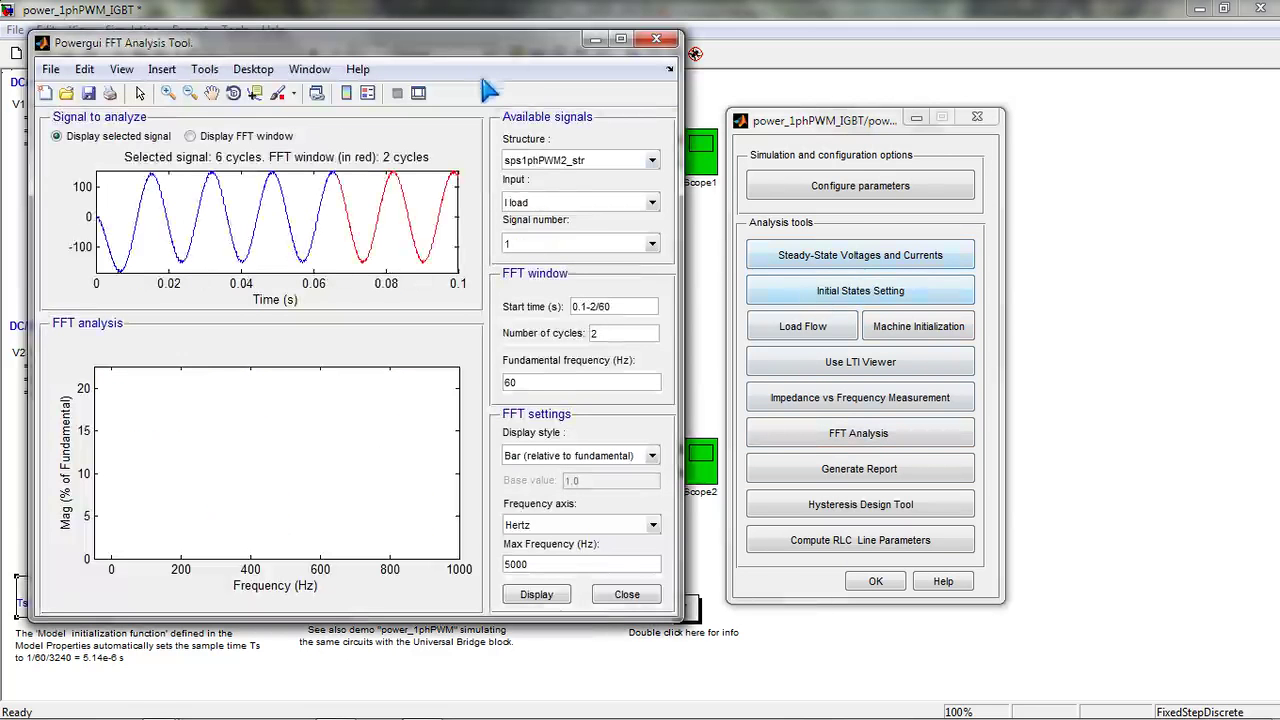
pyautogui.moveTo(420, 45); pyautogui.dragTo(876, 58)
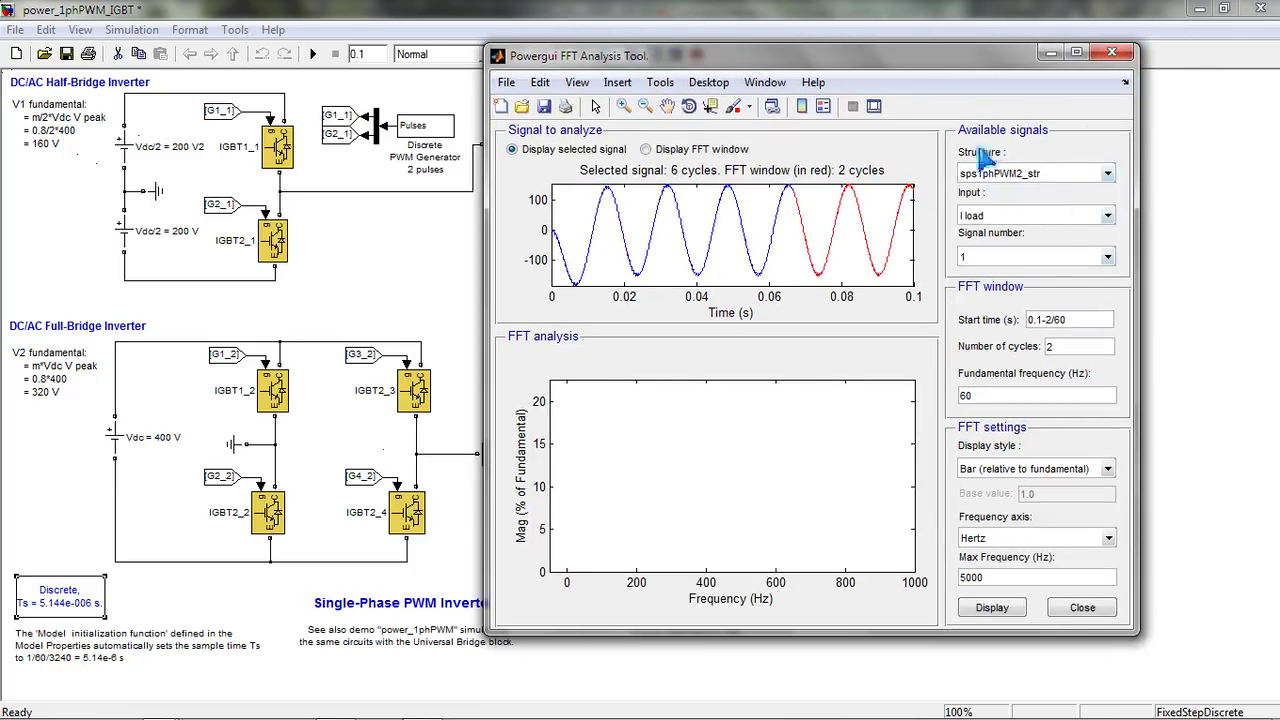
# Preview the load current signal of structure sps1phPWM1_str, then that of sps1phPWM2_str.
pyautogui.click(1055, 176)
pyautogui.click(1052, 177)
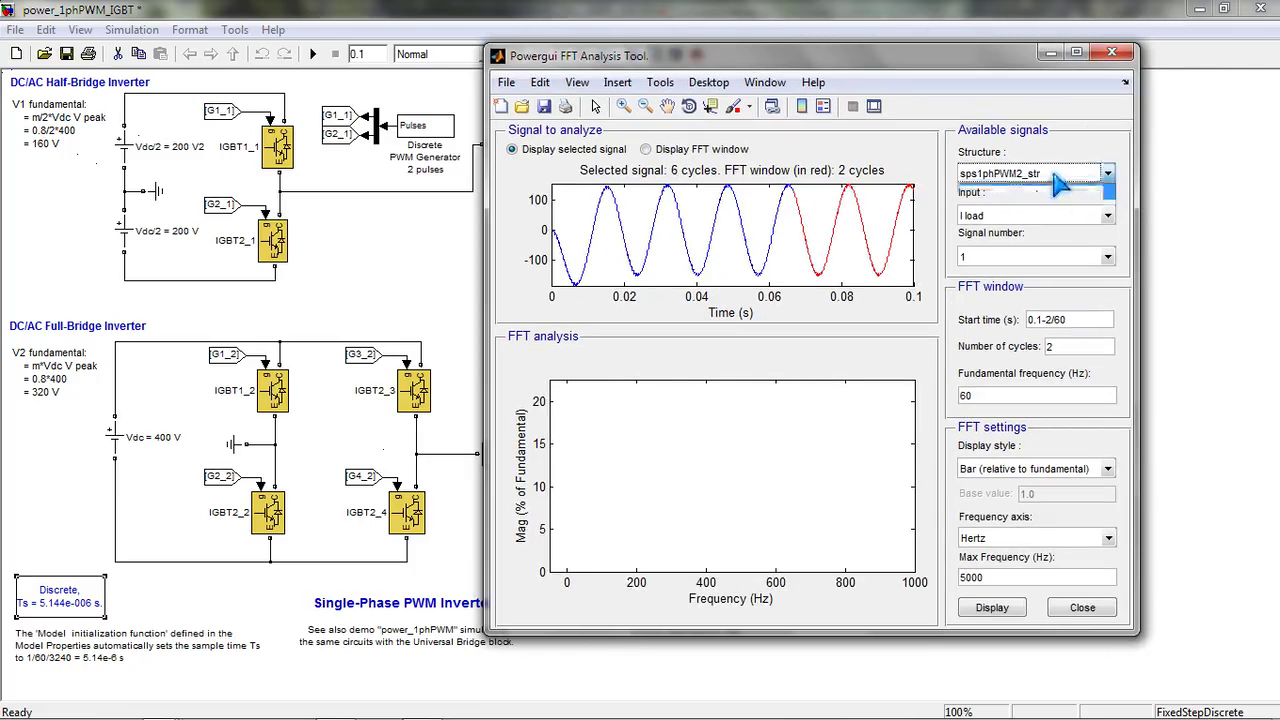
pyautogui.click(1046, 177)
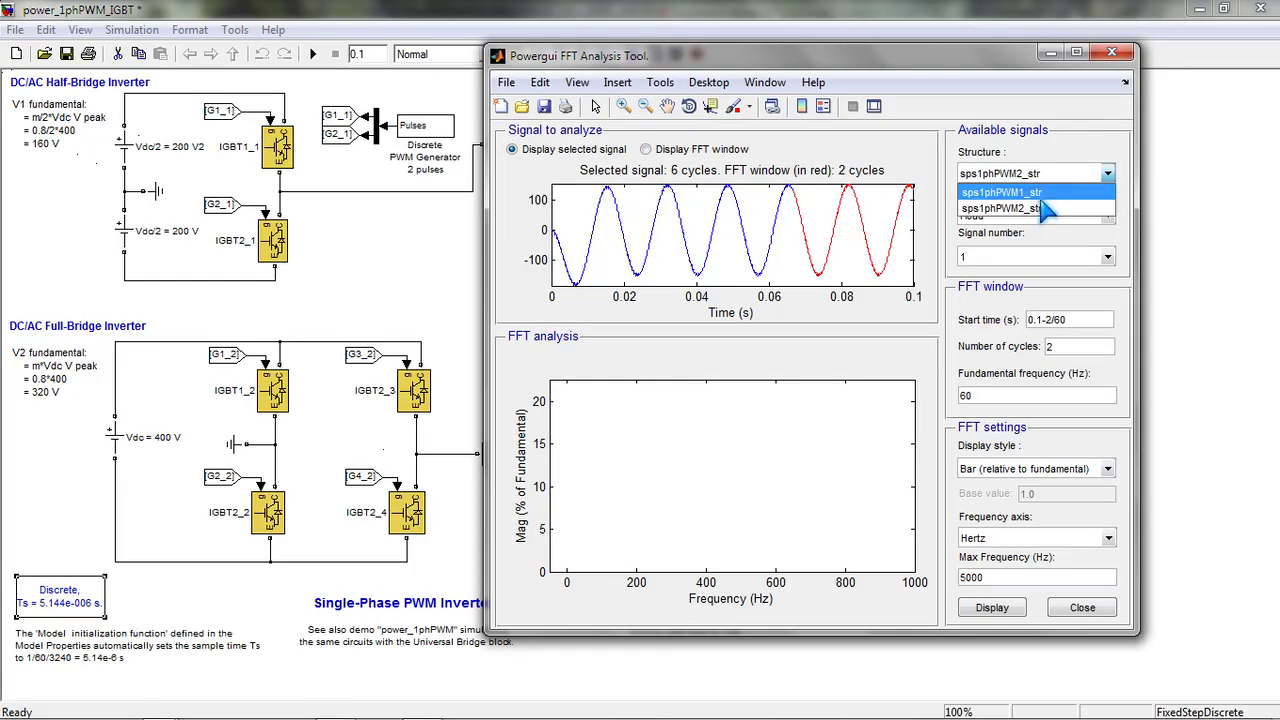
pyautogui.click(1046, 194)
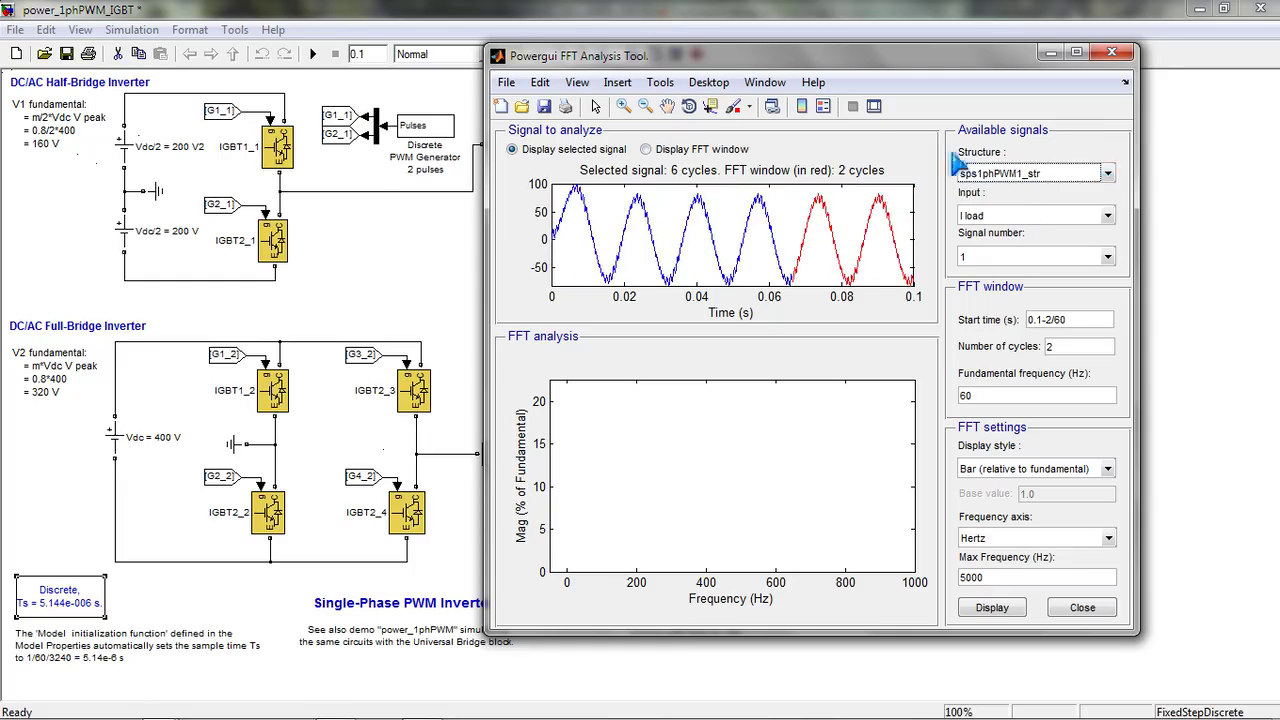
pyautogui.click(980, 174)
pyautogui.click(1000, 207)
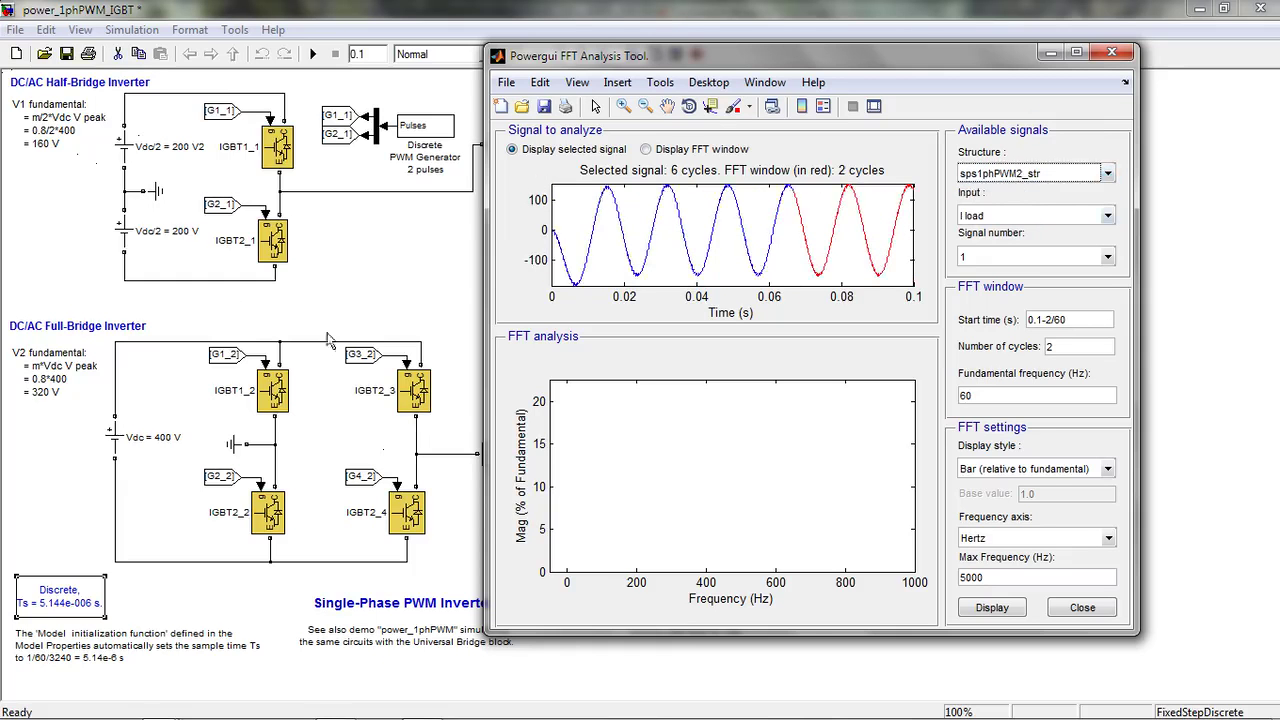
# Display the FFT of the I load input from structure sps1phPWM1_str for the half-bridge inverter.
pyautogui.click(1060, 175)
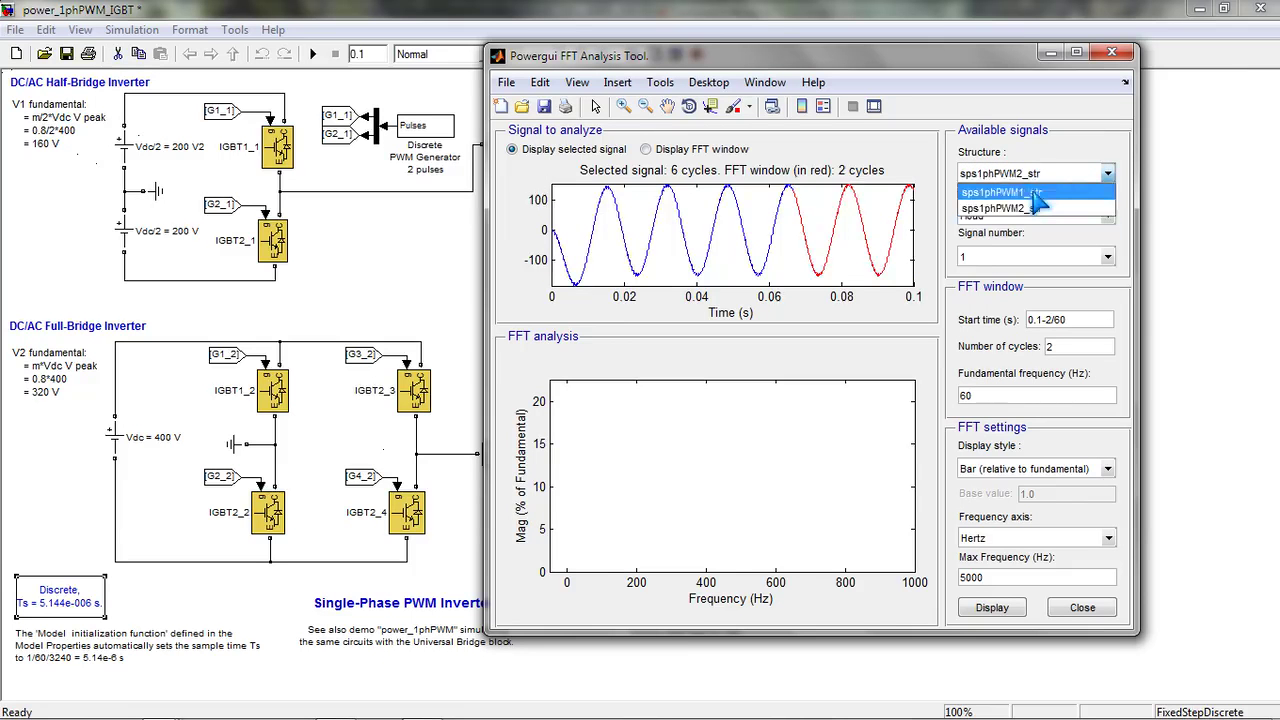
pyautogui.click(1040, 193)
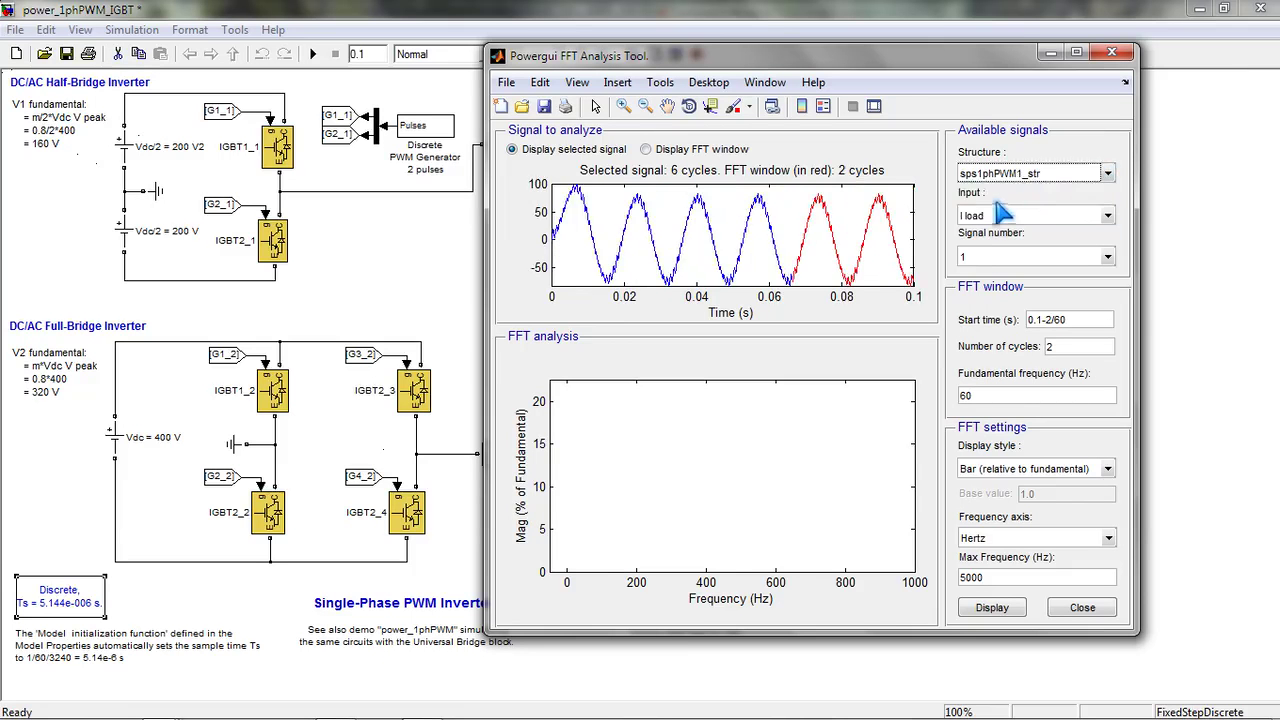
pyautogui.click(996, 216)
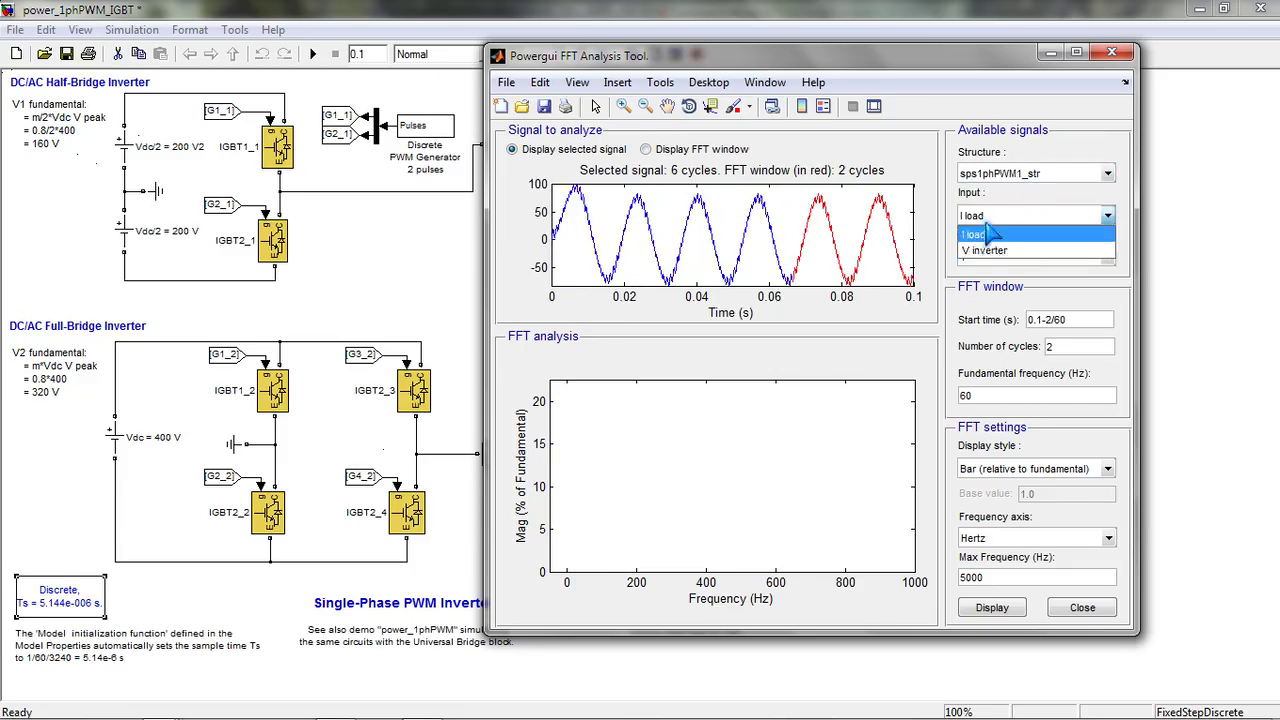
pyautogui.click(985, 234)
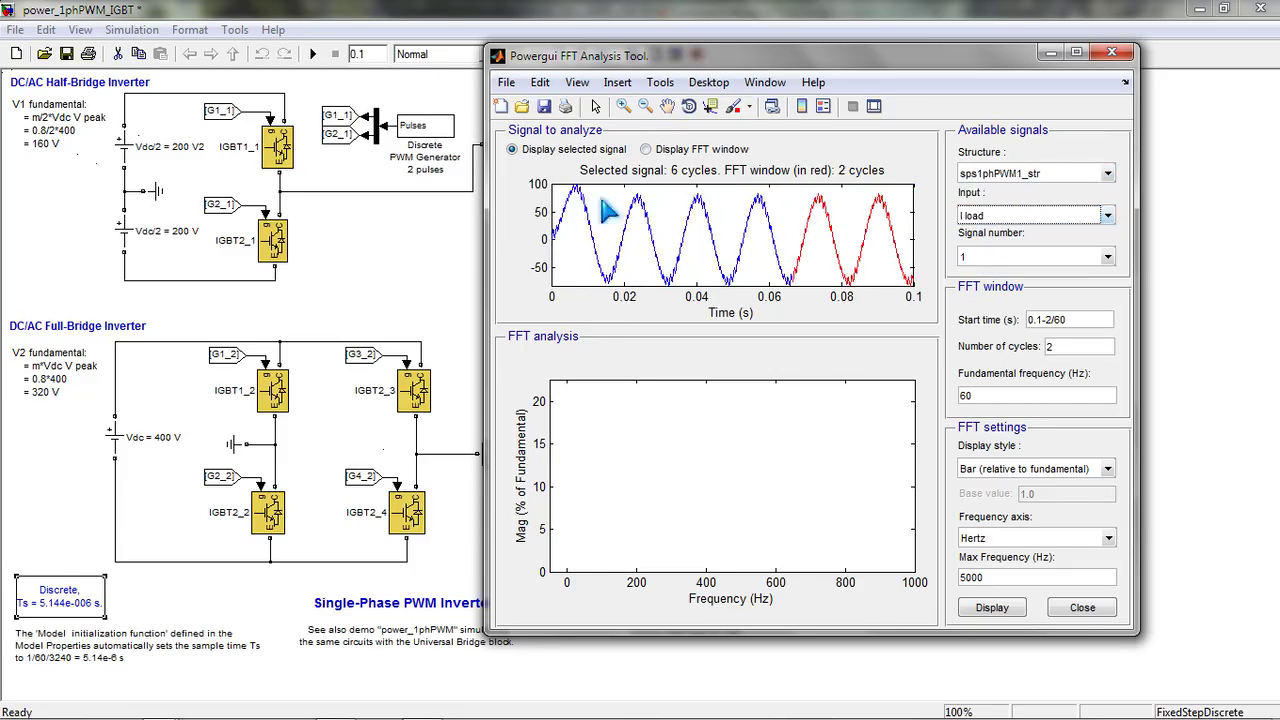
pyautogui.moveTo(775, 56); pyautogui.dragTo(800, 70)
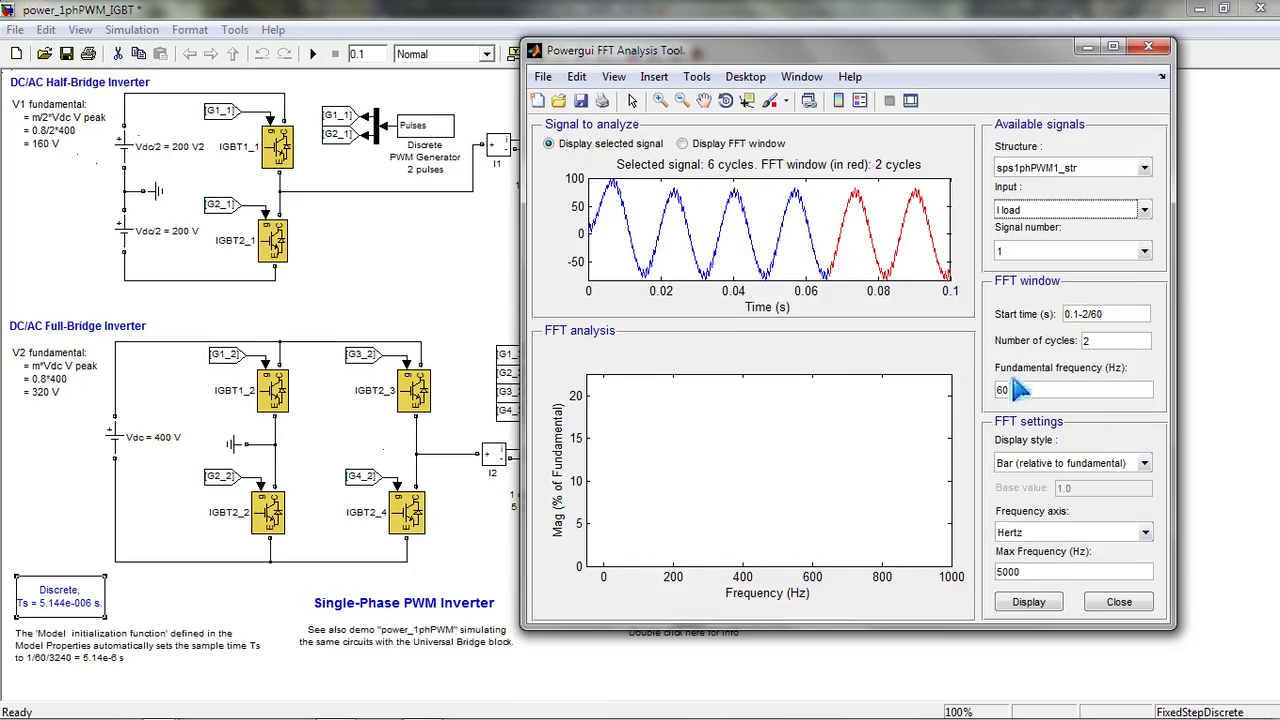
pyautogui.click(1030, 604)
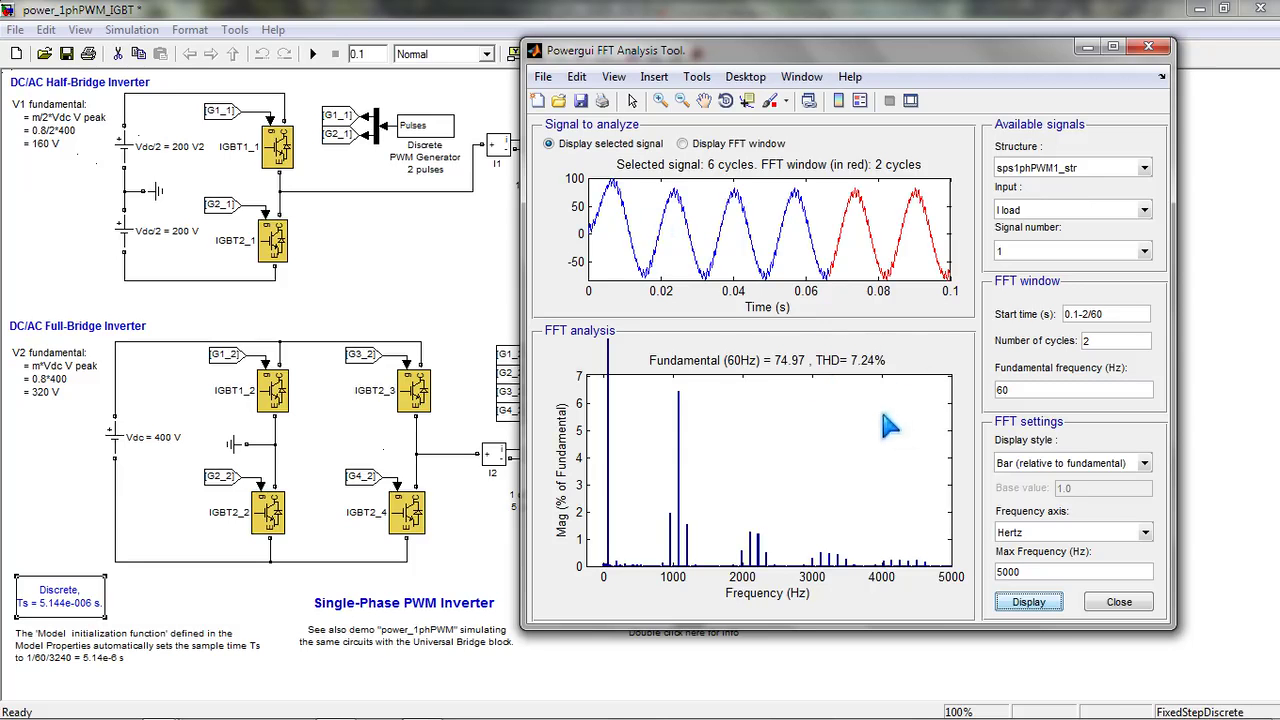
# Display the FFT of I load from structure sps1phPWM2_str and shift the FFT window nearer the circuits.
pyautogui.click(1084, 170)
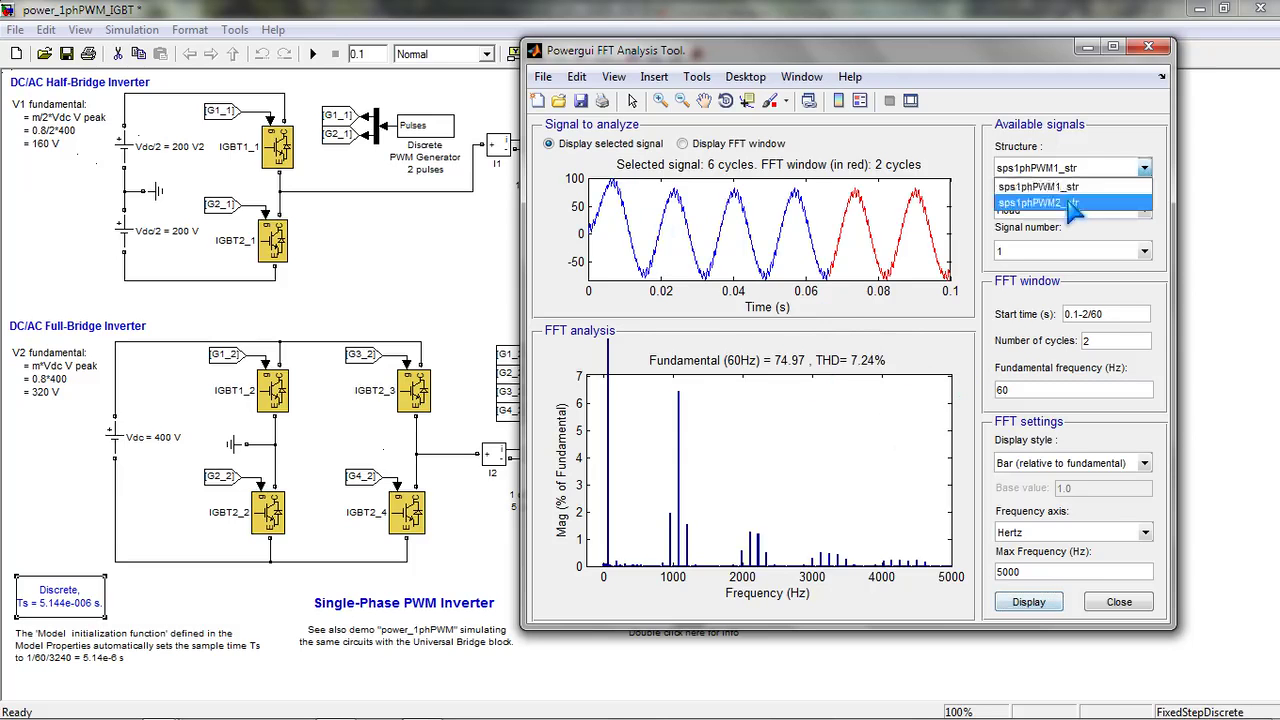
pyautogui.click(1050, 196)
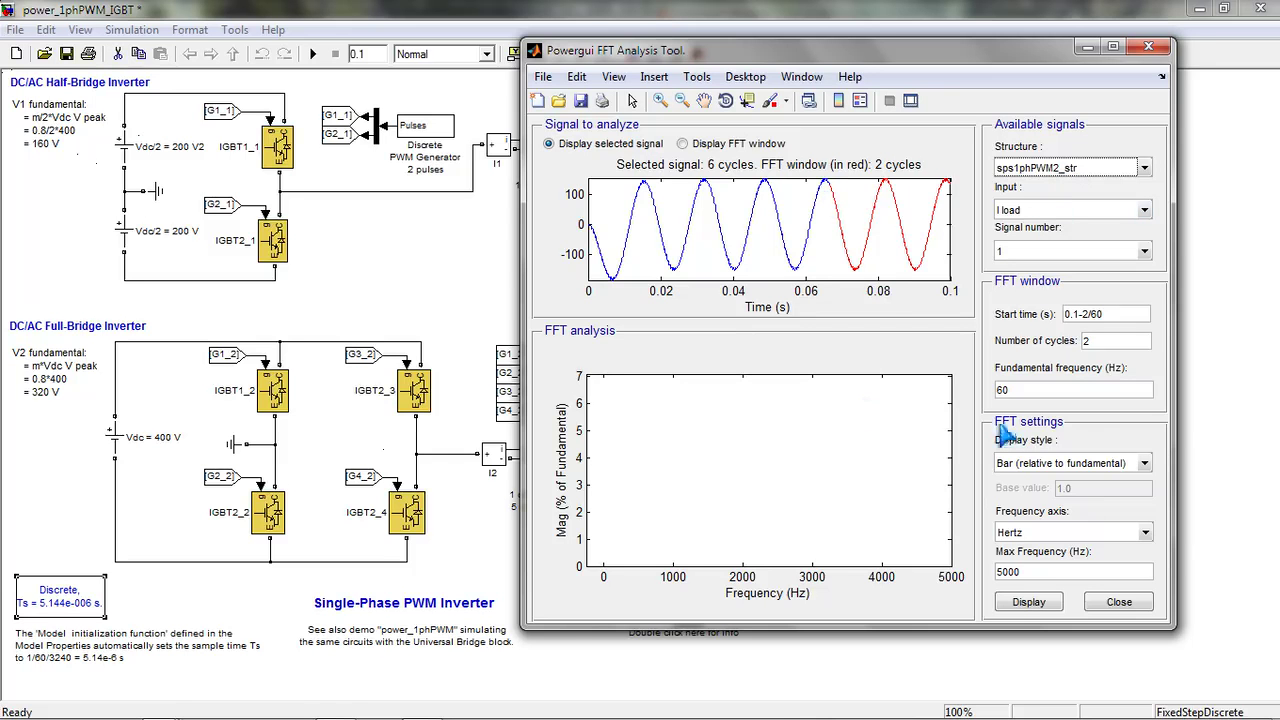
pyautogui.click(1025, 603)
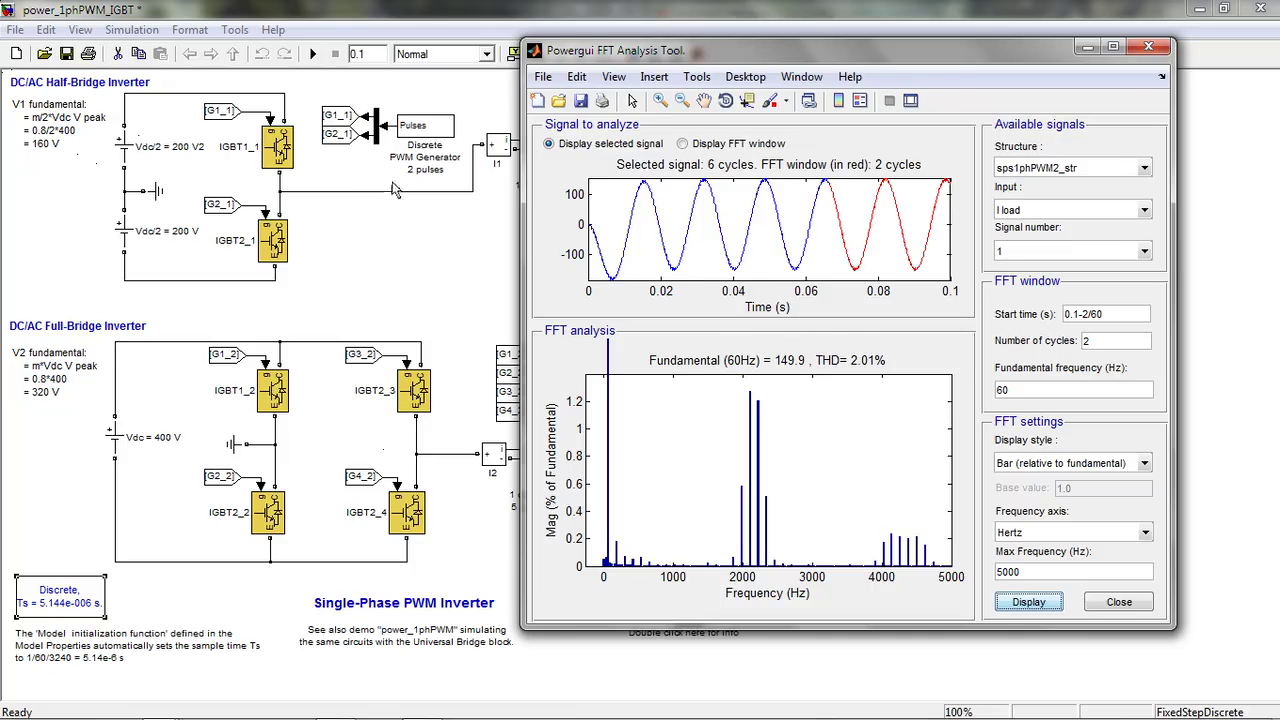
pyautogui.moveTo(922, 56); pyautogui.dragTo(822, 70)
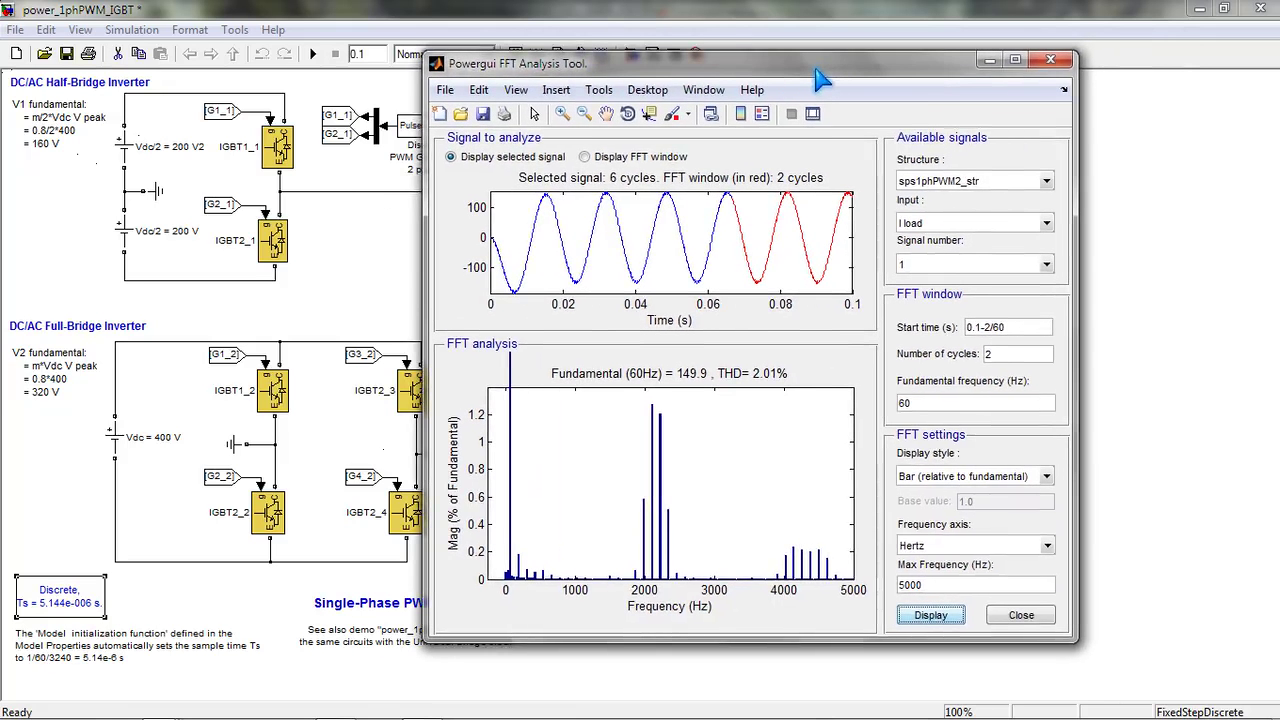
pyautogui.moveTo(812, 78); pyautogui.dragTo(746, 91)
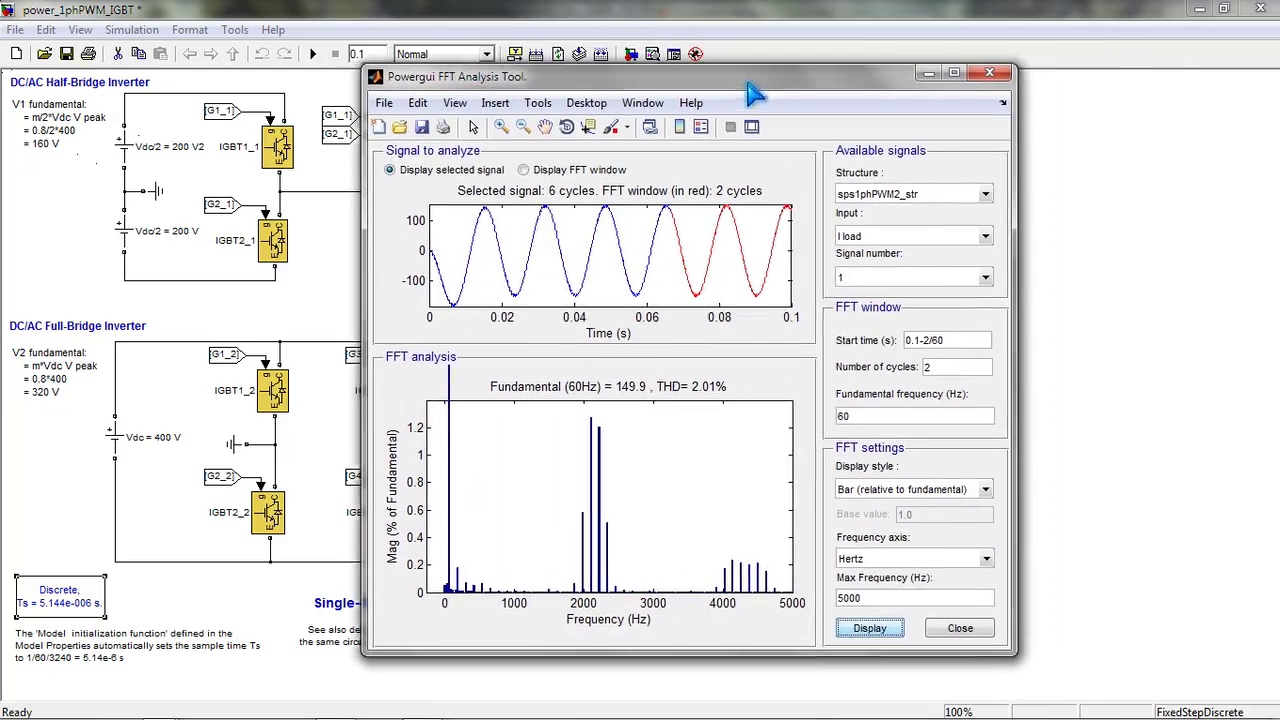